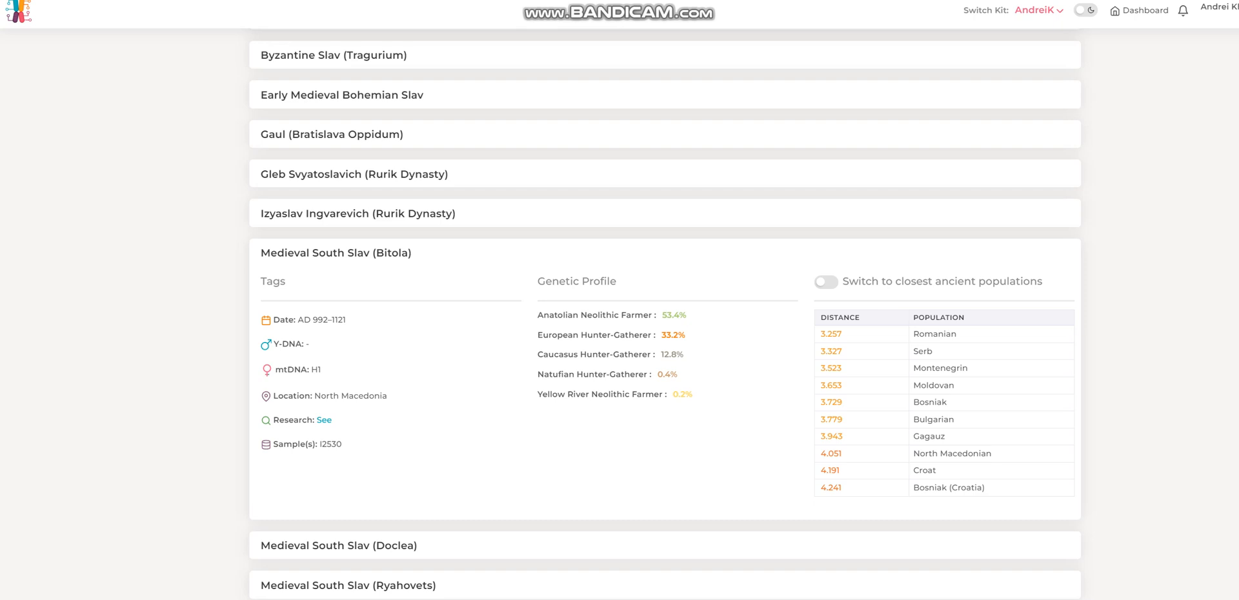
Step: Highlight the sample's North Macedonia location, mtDNA H1, 992–1121 date and its closest populations in the distance table
left_click_drag(313, 395, 388, 396)
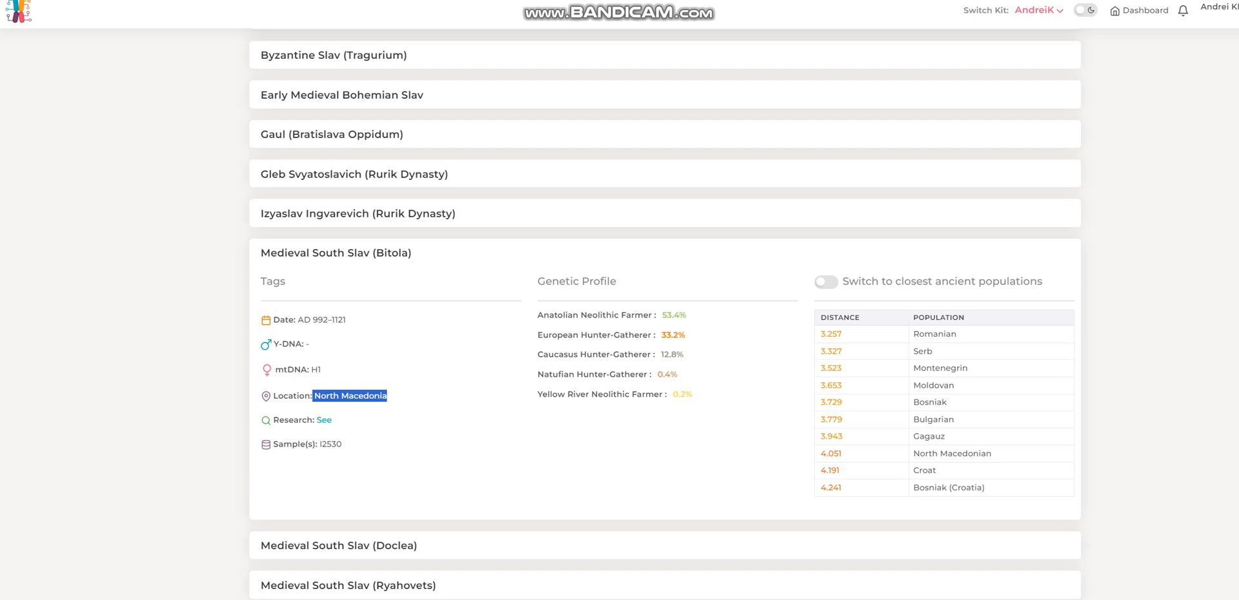
left_click_drag(322, 369, 311, 369)
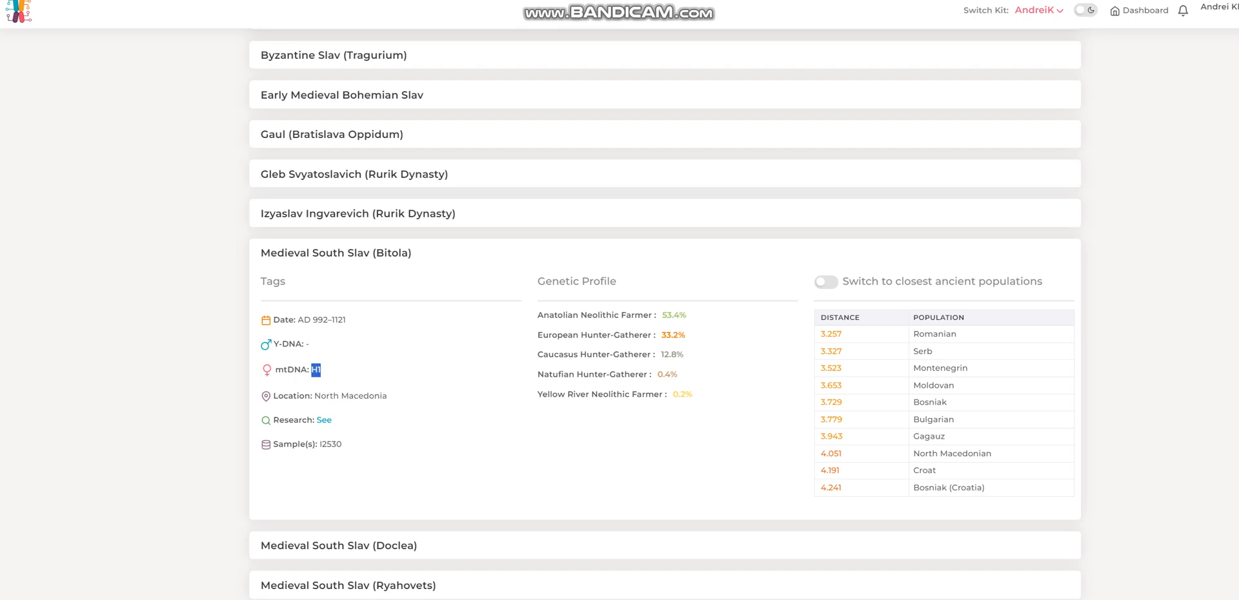
left_click_drag(312, 319, 347, 320)
mouse_move(914, 335)
left_mouse_down()
mouse_move(934, 351)
mouse_move(955, 419)
left_mouse_up()
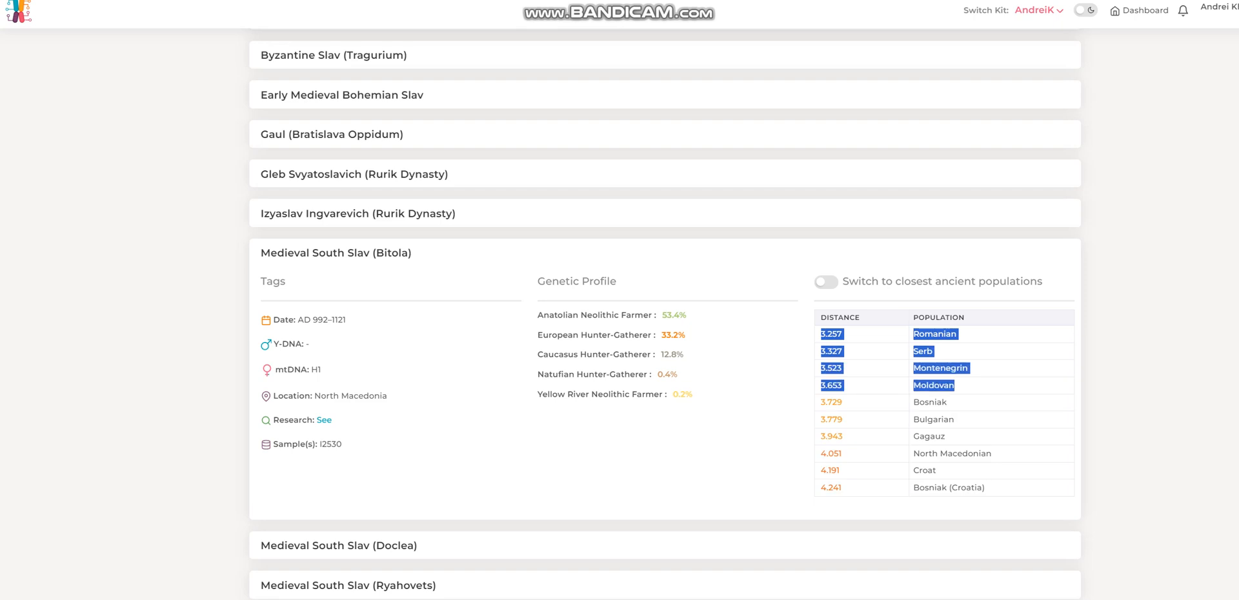
left_click_drag(955, 419, 937, 471)
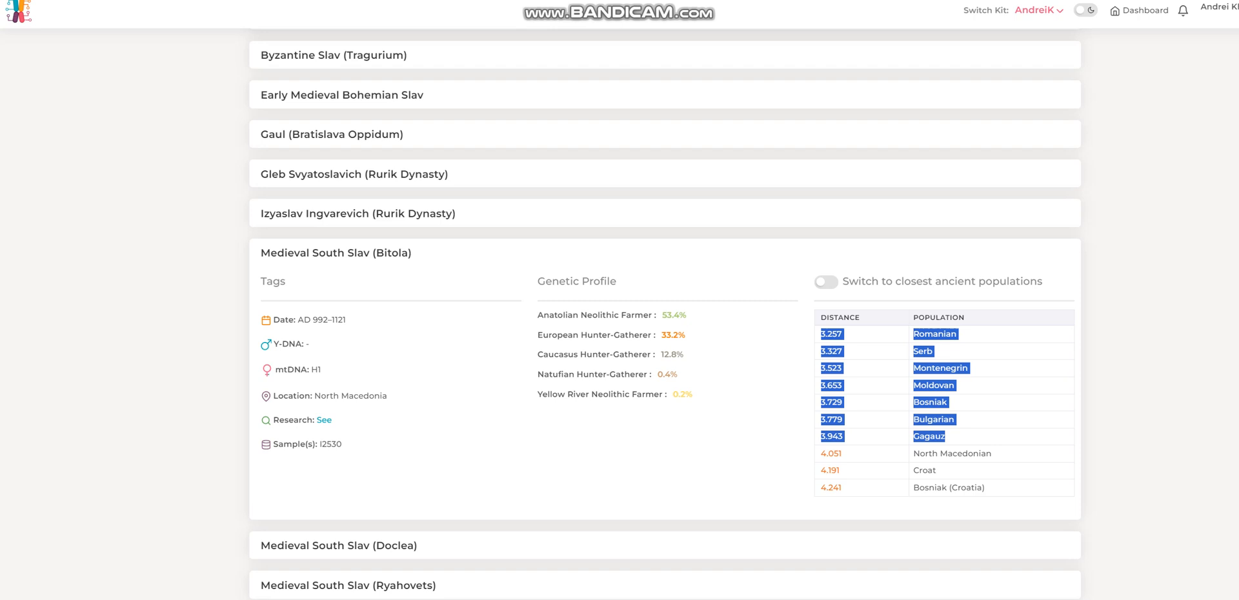
left_click(936, 471)
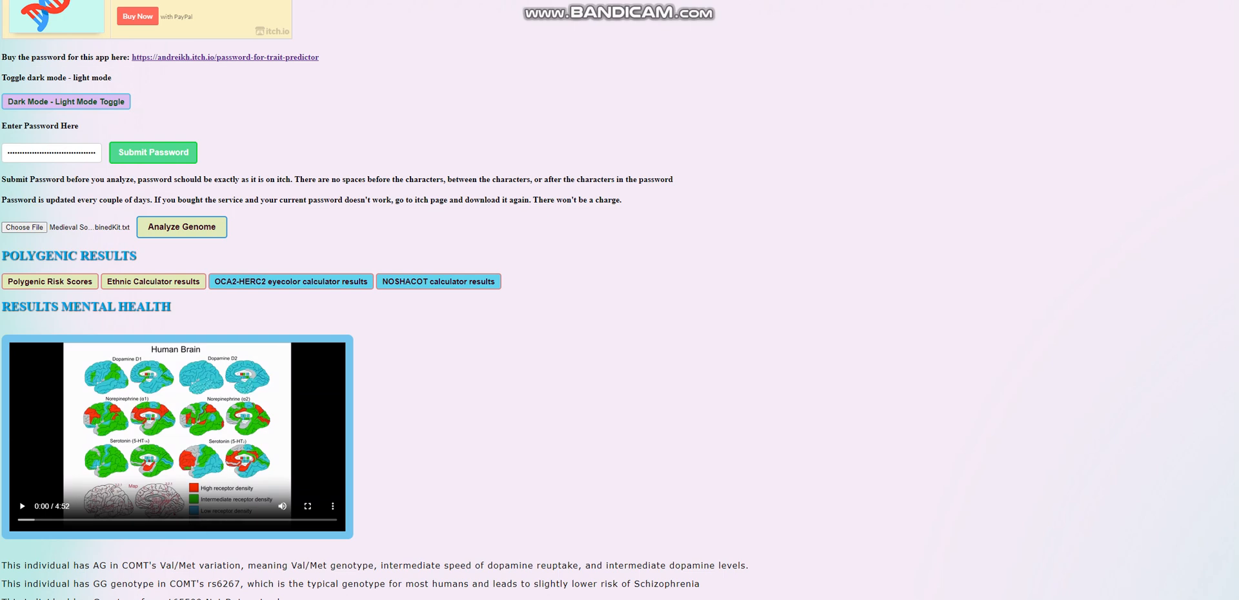
Step: View the ethnic calculator results, highlighting Russians_modern, Slavic_Himera_Merc, Spiginas2_CordedWare, Kievan Rus Sunghir 6 and Livonian Medieval Estonia
left_click(153, 280)
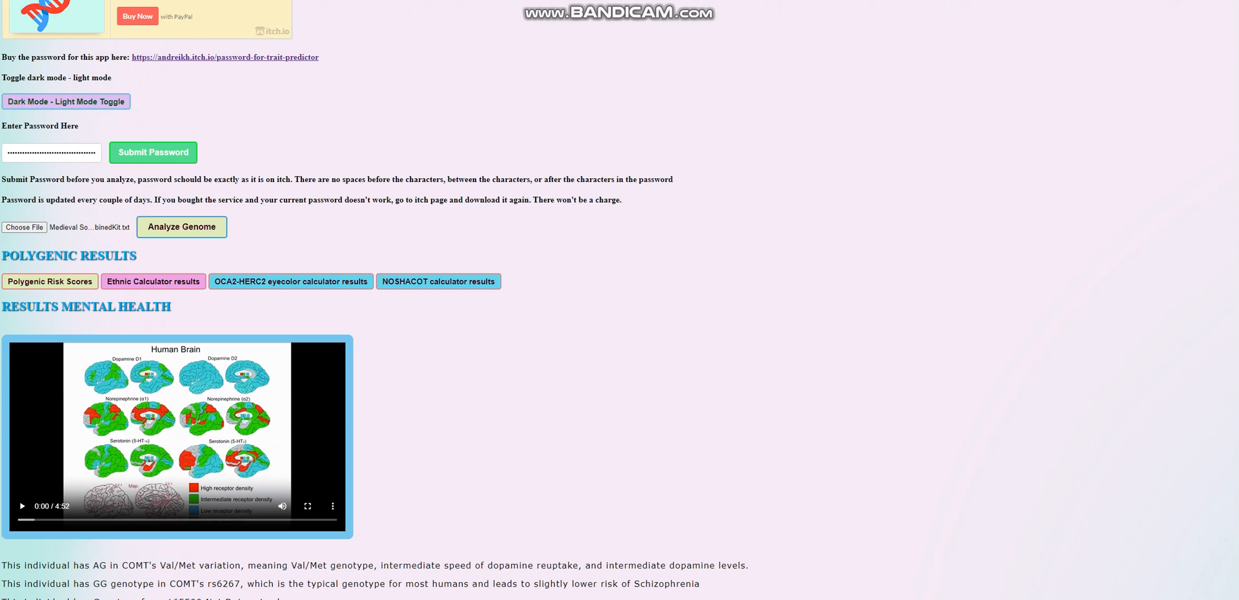
left_click_drag(97, 10, 499, 63)
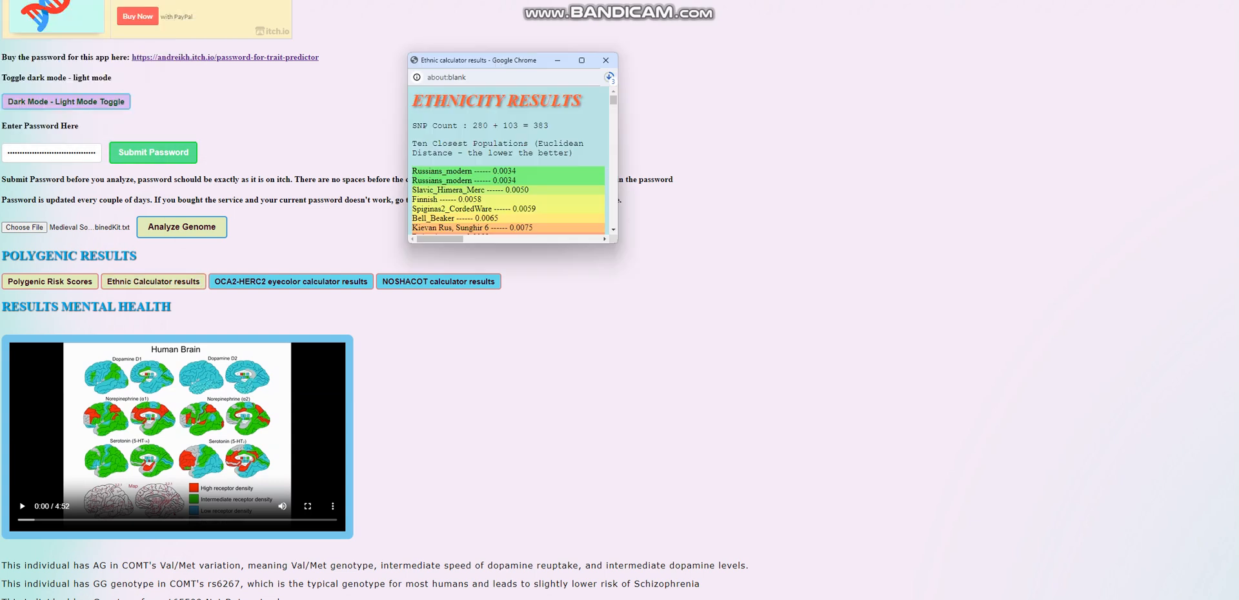
left_click_drag(618, 240, 990, 476)
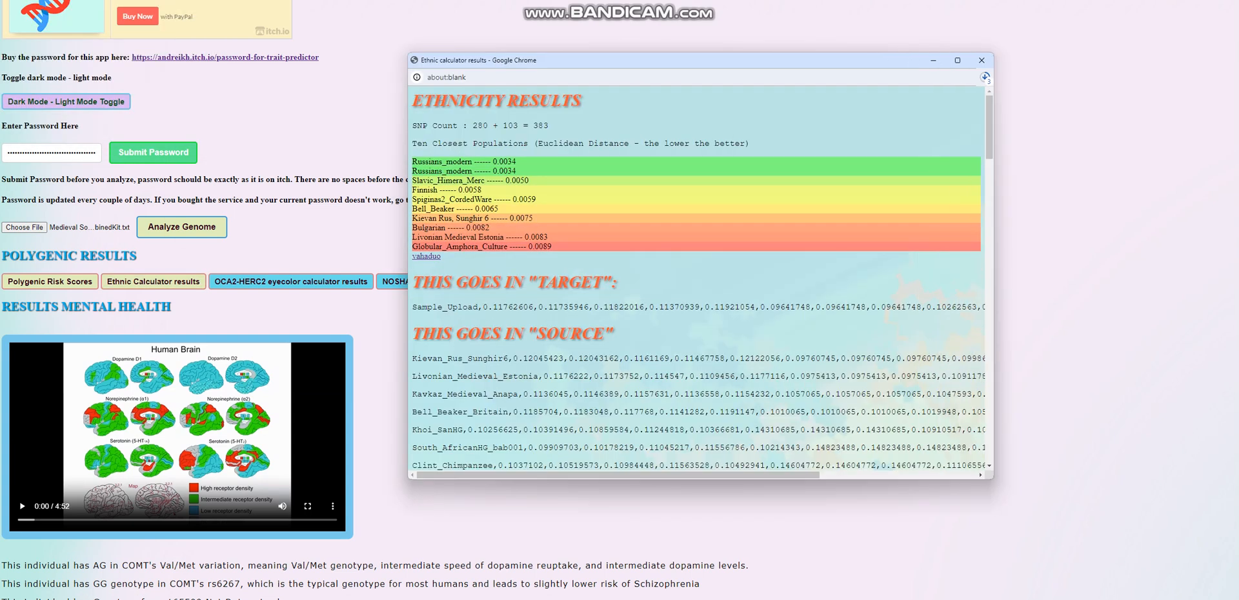
double_click(442, 162)
left_click_drag(413, 180, 486, 181)
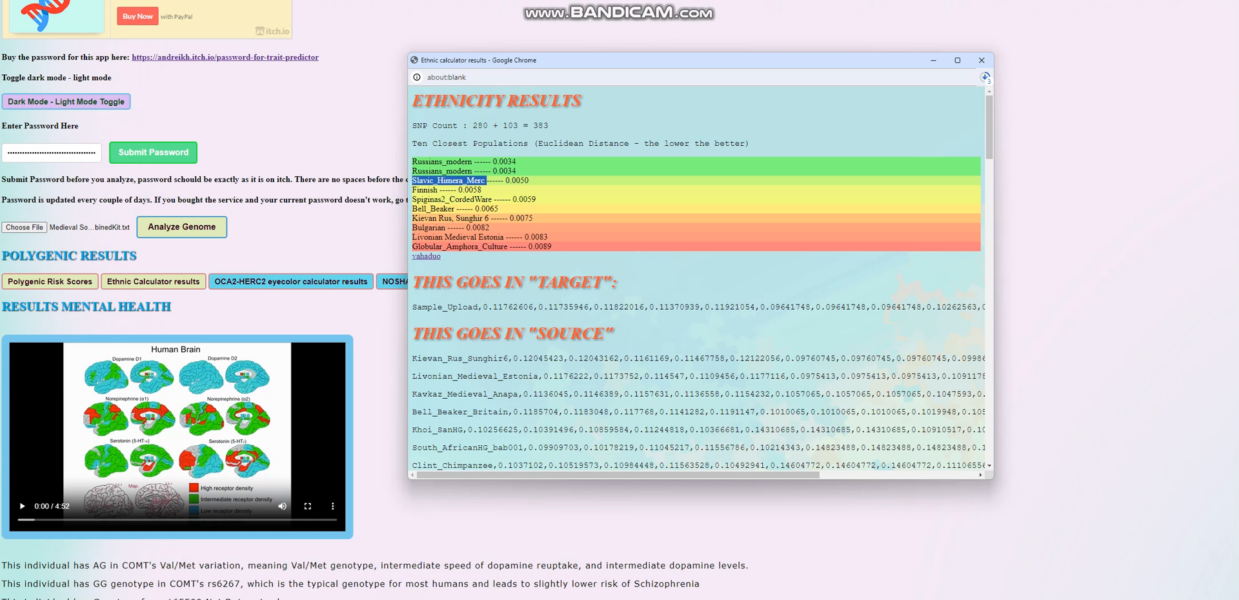
left_click_drag(414, 180, 492, 199)
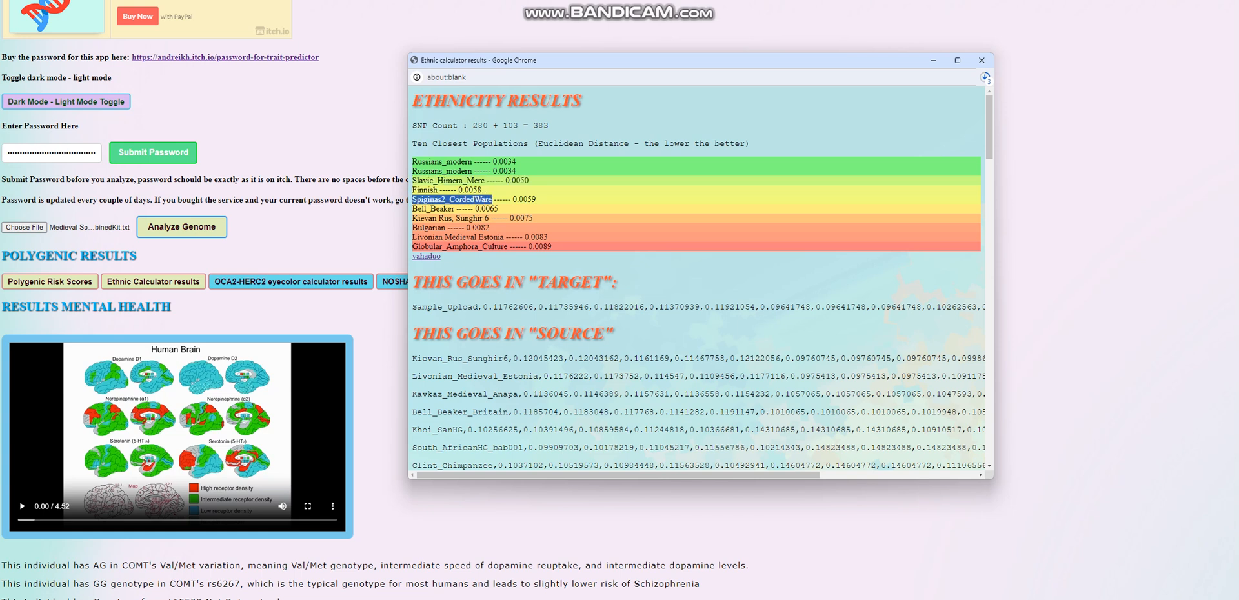
left_click_drag(417, 209, 490, 219)
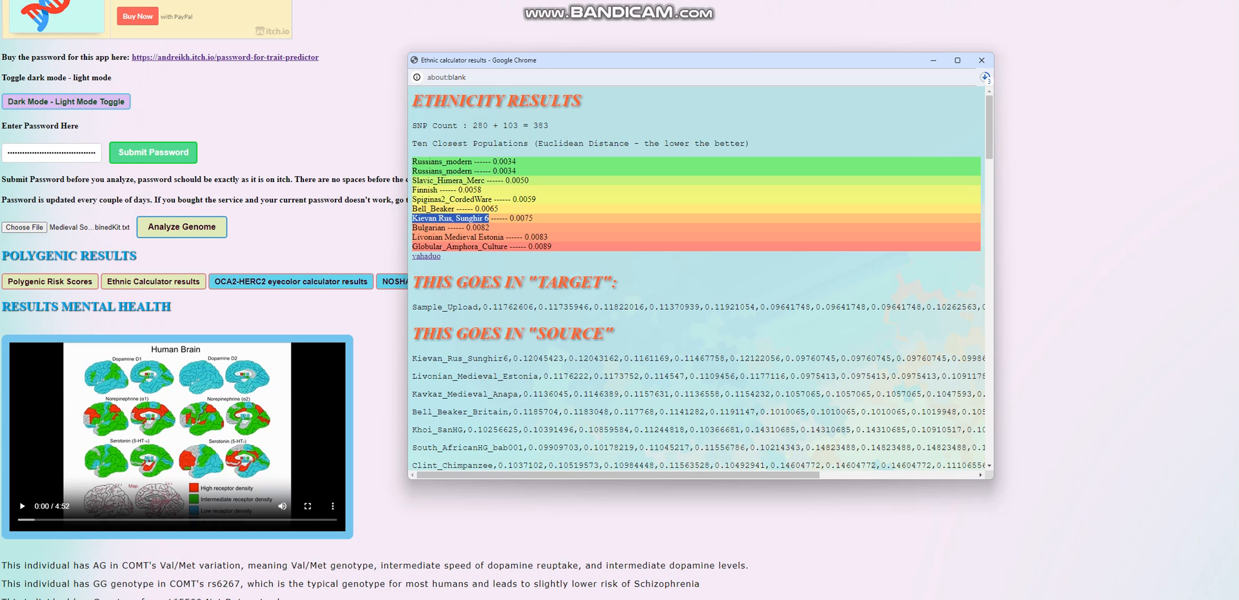
mouse_move(446, 228)
left_mouse_down()
mouse_move(413, 227)
mouse_move(504, 237)
left_mouse_up()
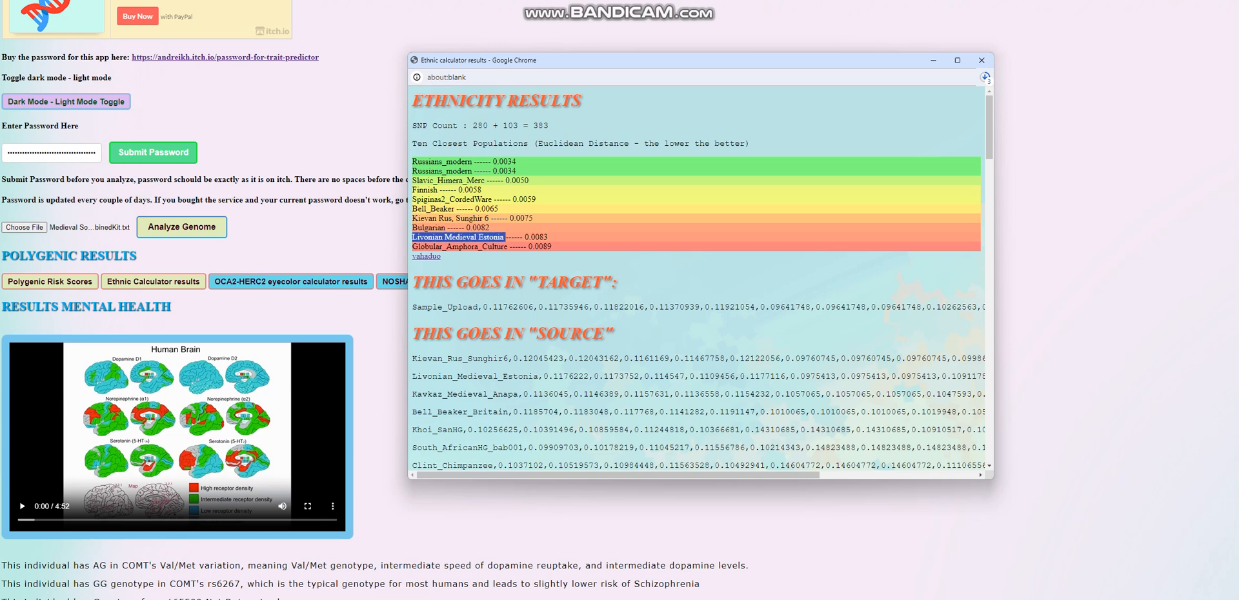
Step: Highlight Globular_Amphora_Culture, the Bulgarian and Russians_modern distances and the 383 SNP count, then close the ethnicity window
left_click_drag(413, 247, 507, 247)
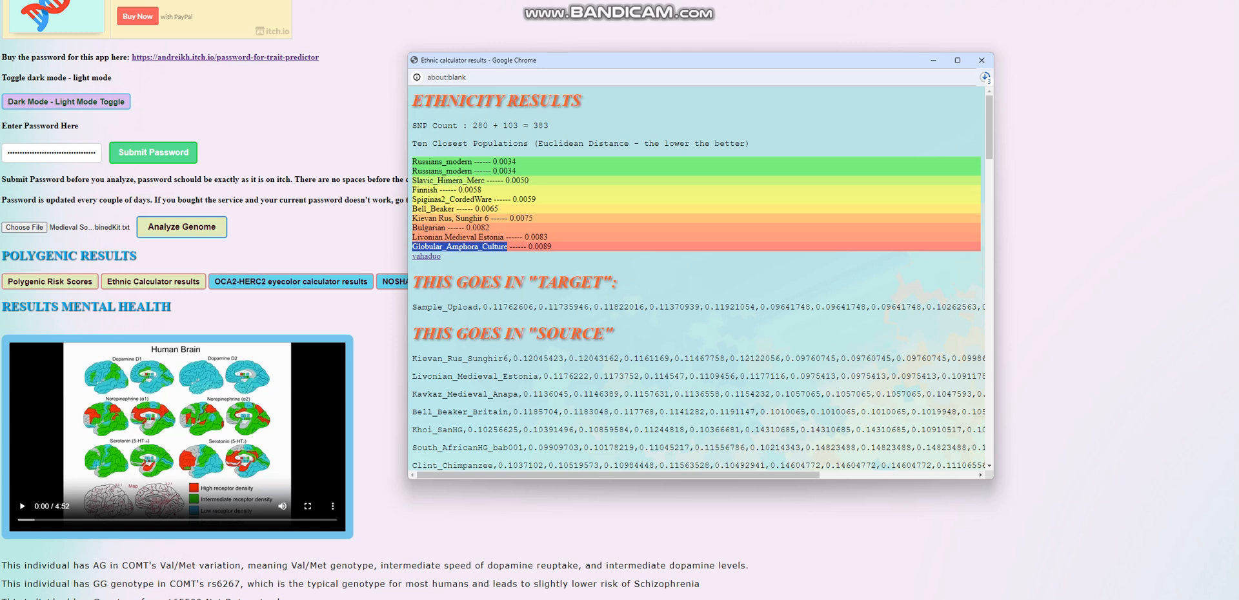
double_click(426, 227)
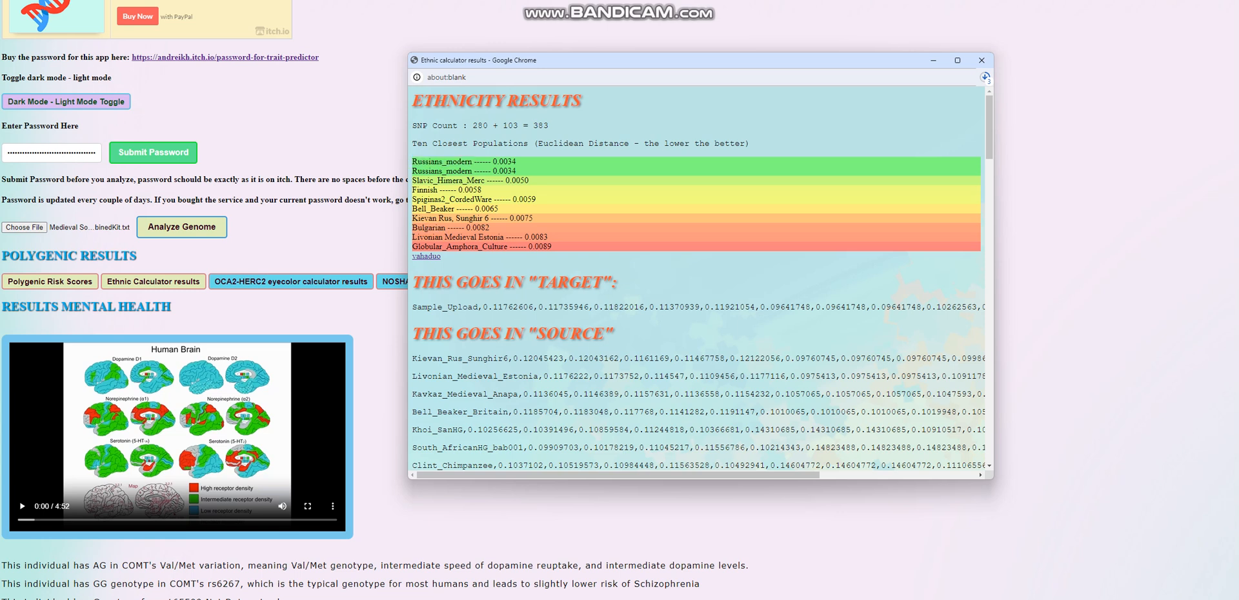
left_click_drag(517, 162, 413, 162)
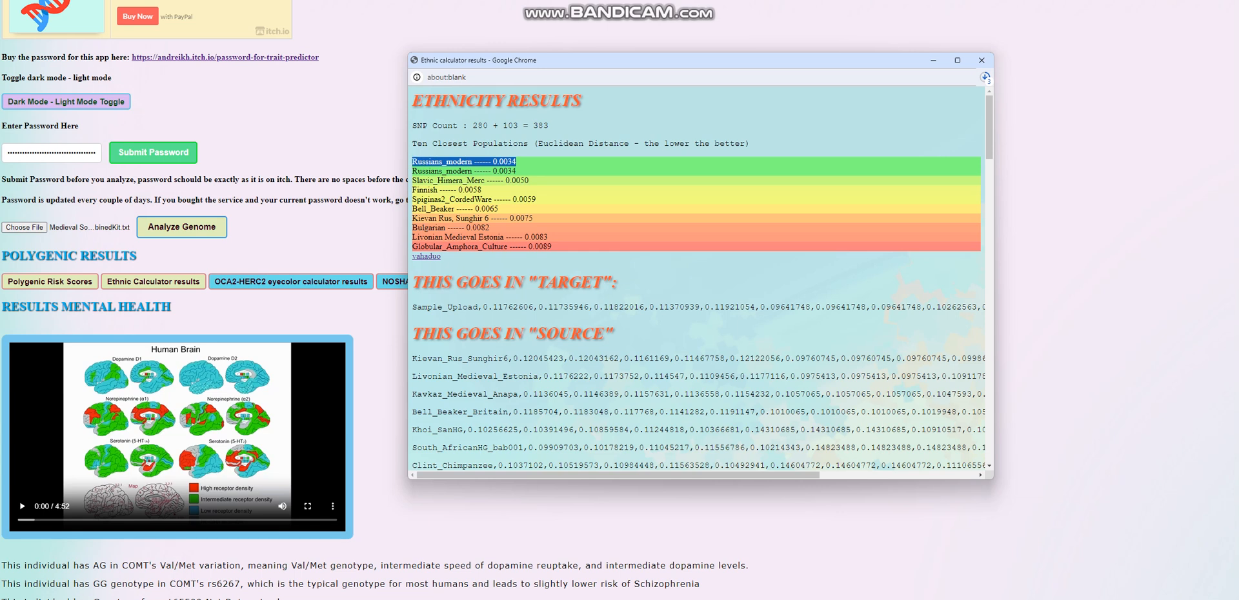
left_click_drag(489, 228, 413, 228)
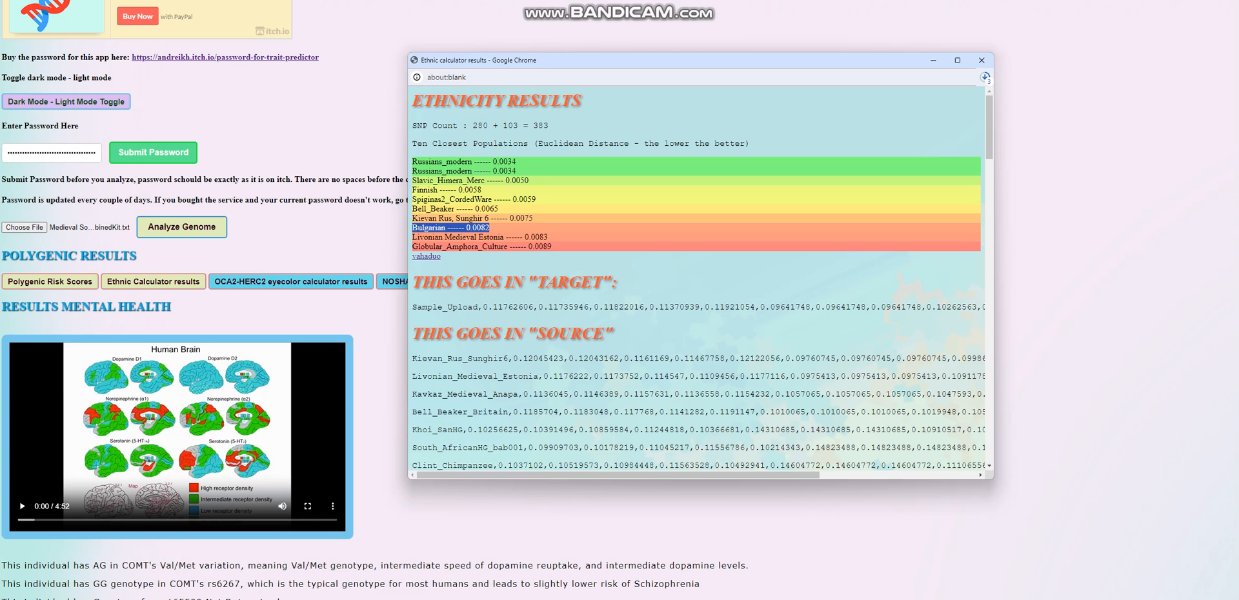
left_click(581, 204)
double_click(539, 125)
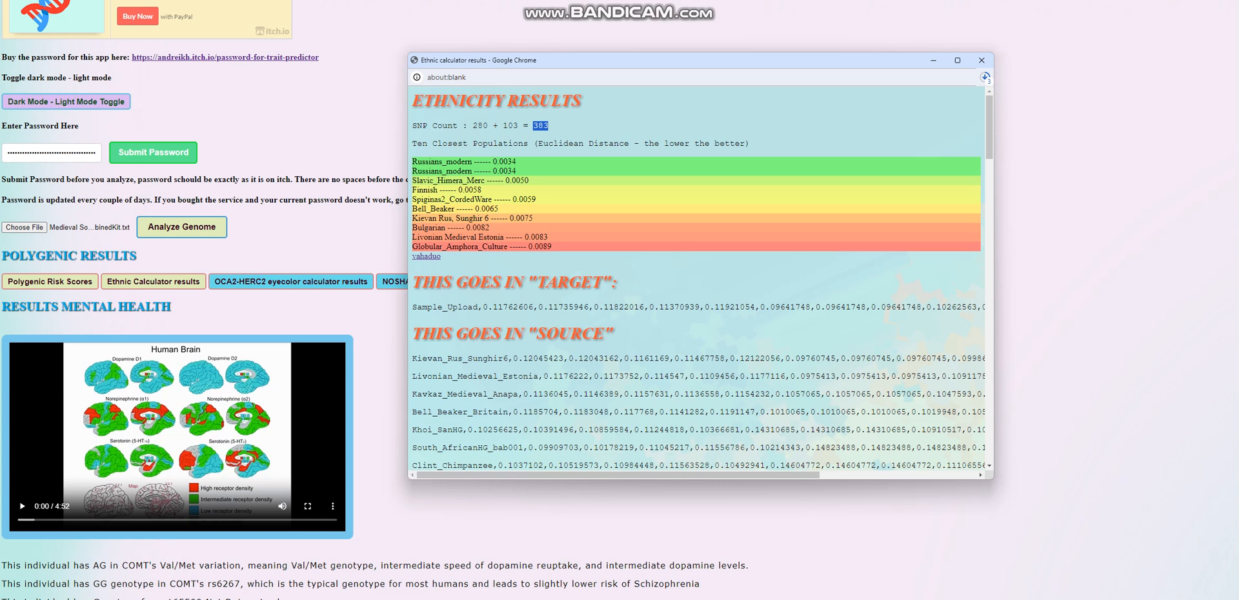
left_click(539, 125)
left_click(982, 60)
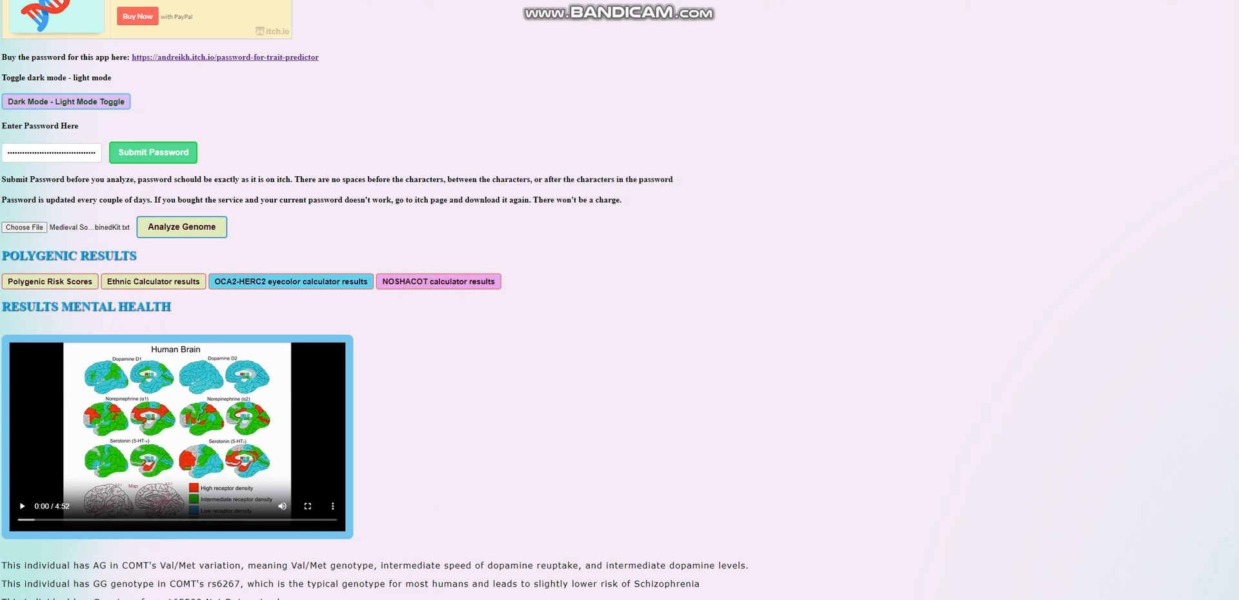
Step: View the NOSHACOT results and highlight the eye colour odds: Hazel 47.746%, Light Brown, Blue and Dark Brown
left_click(290, 282)
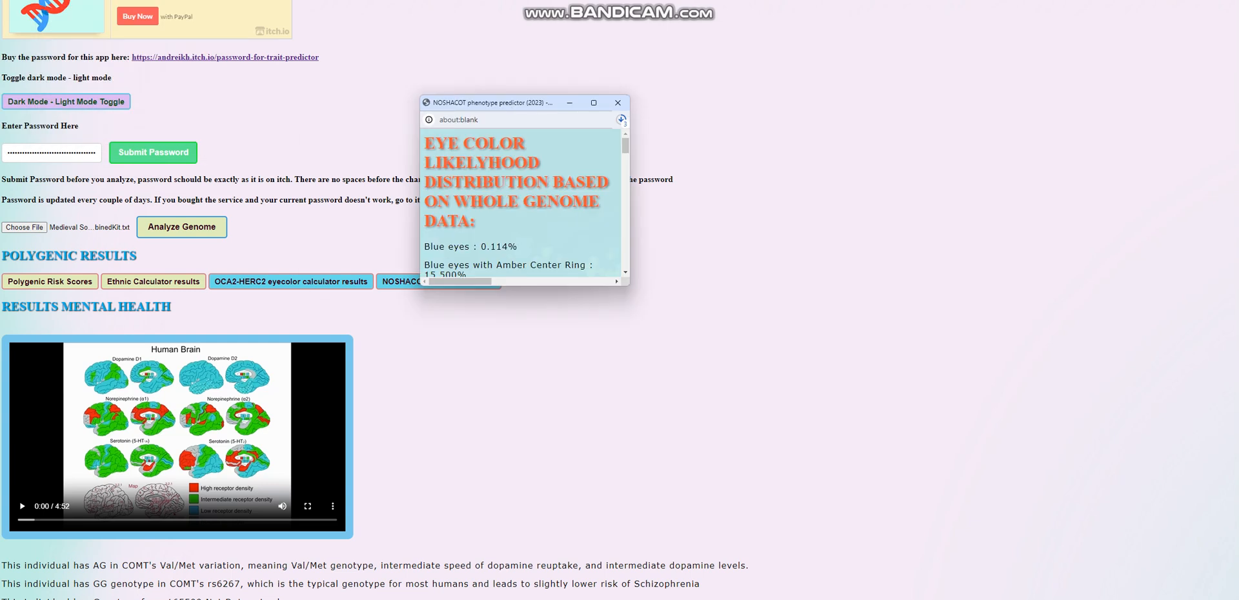
left_click_drag(628, 283, 1028, 492)
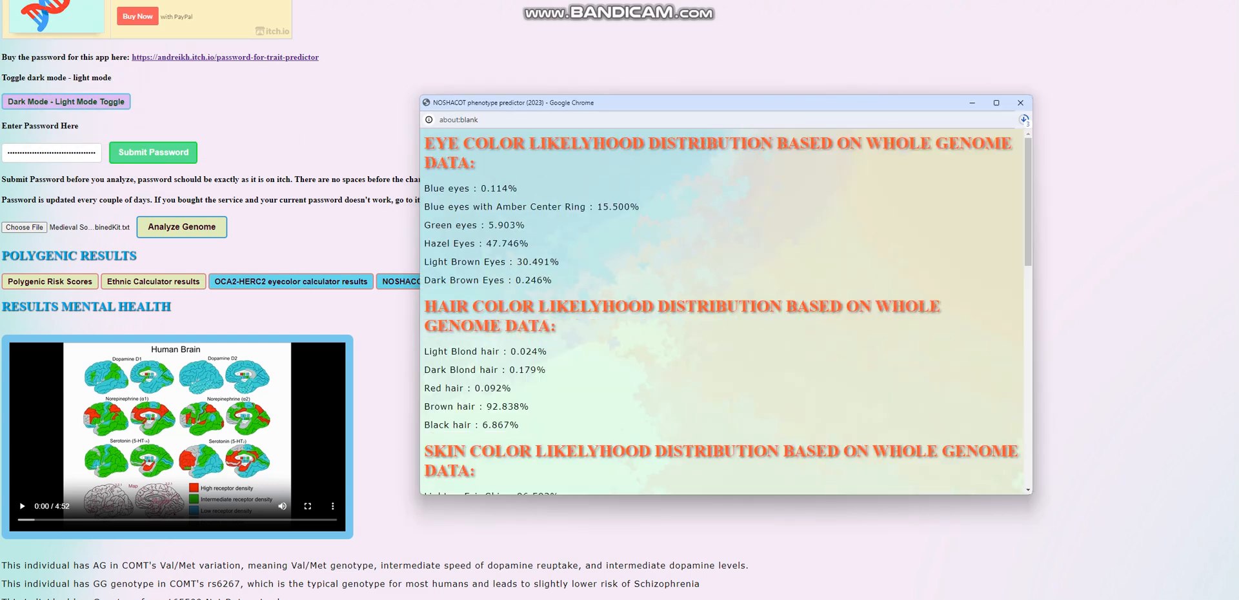
left_click_drag(424, 225, 529, 243)
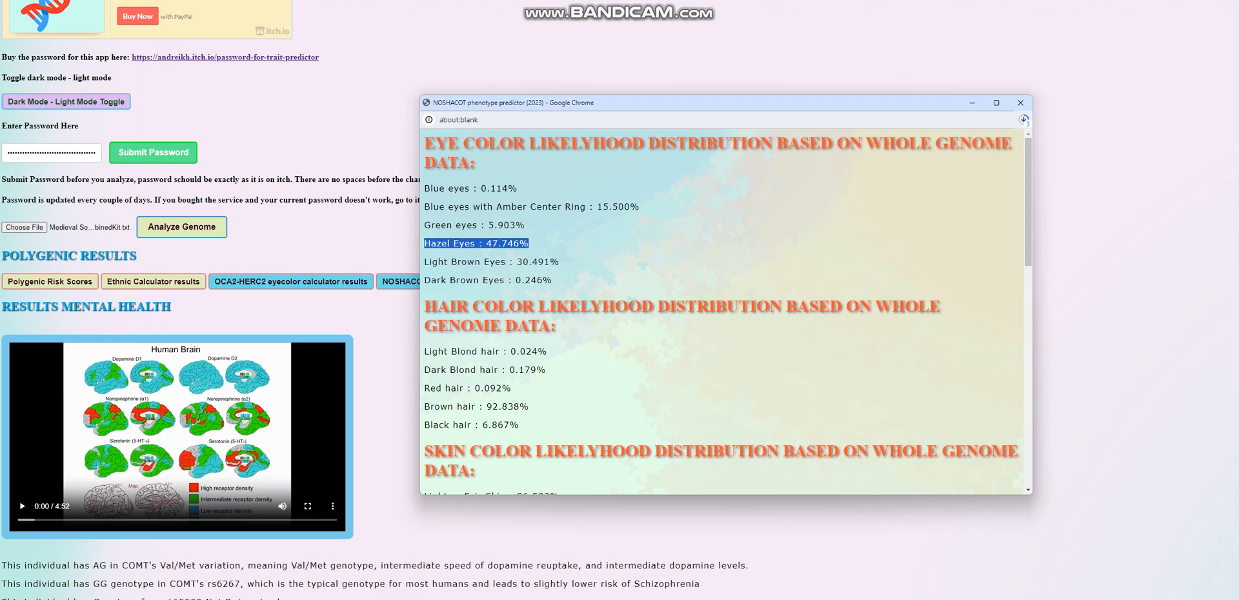
left_click_drag(424, 243, 559, 261)
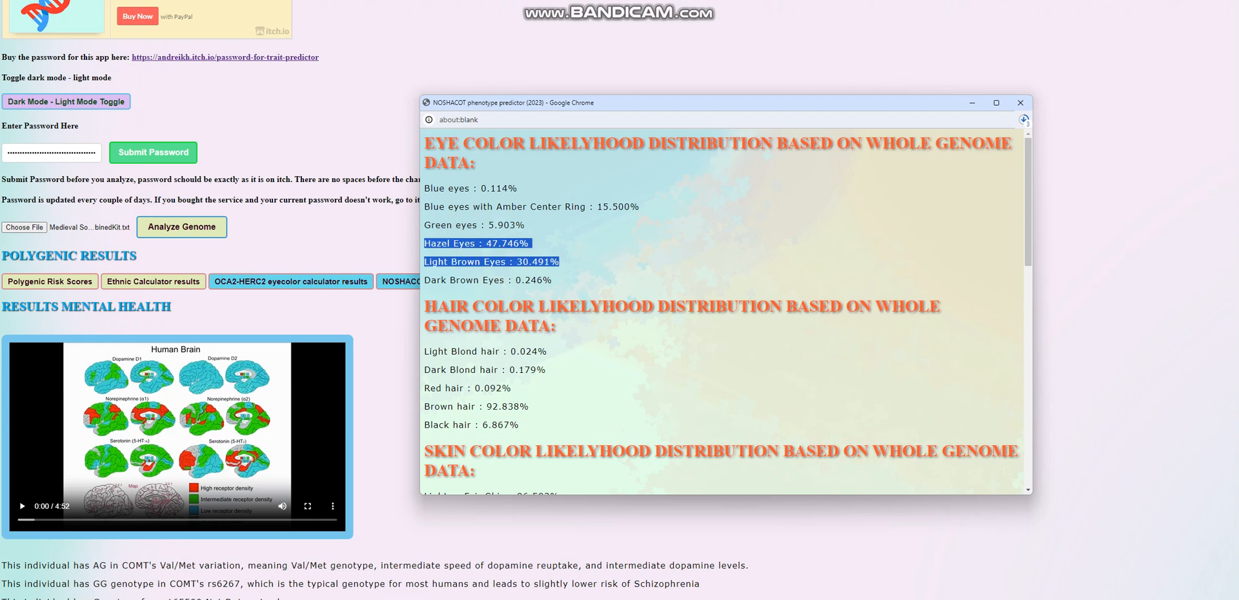
left_click_drag(424, 189, 517, 188)
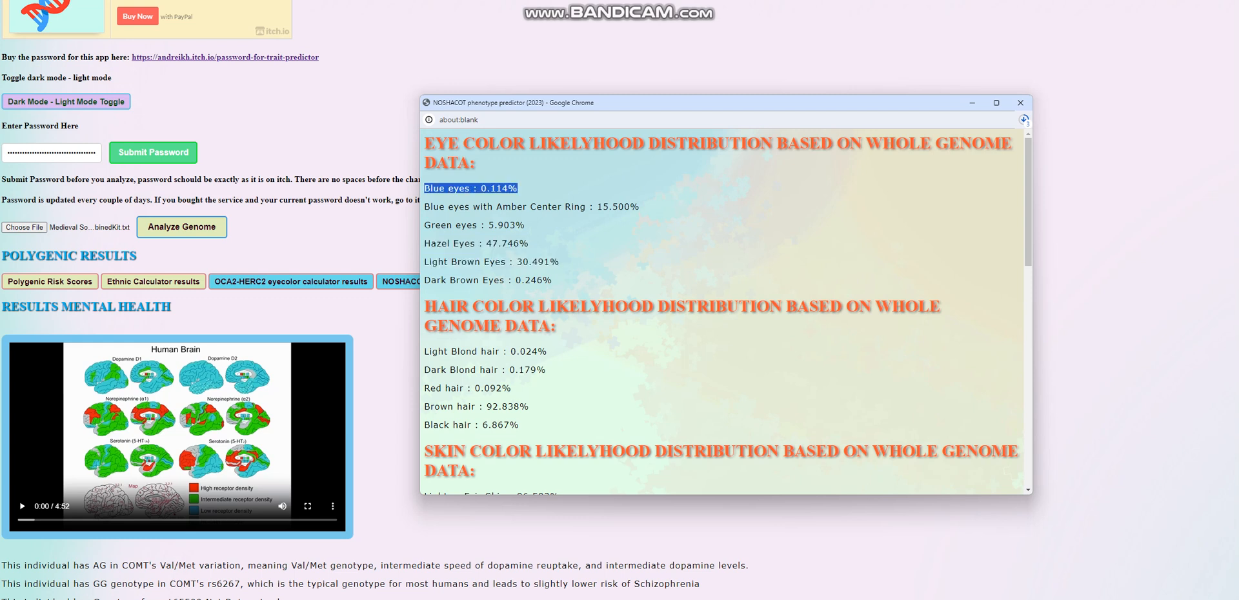
left_click_drag(424, 279, 552, 280)
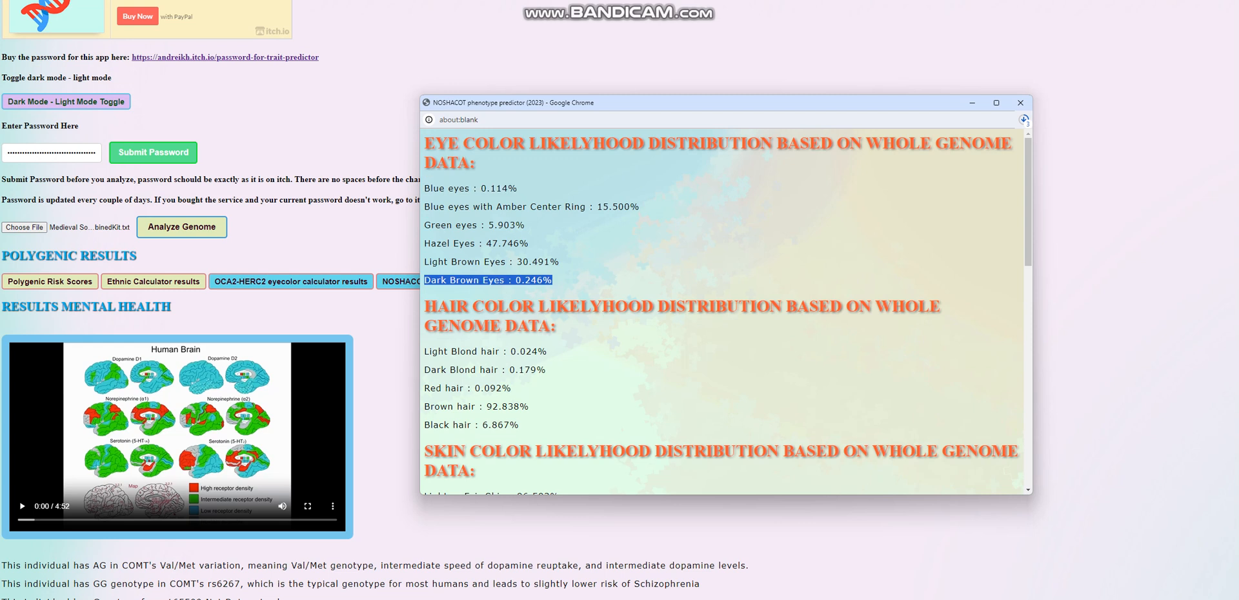
left_click(717, 368)
scroll(717, 369, "down", 3)
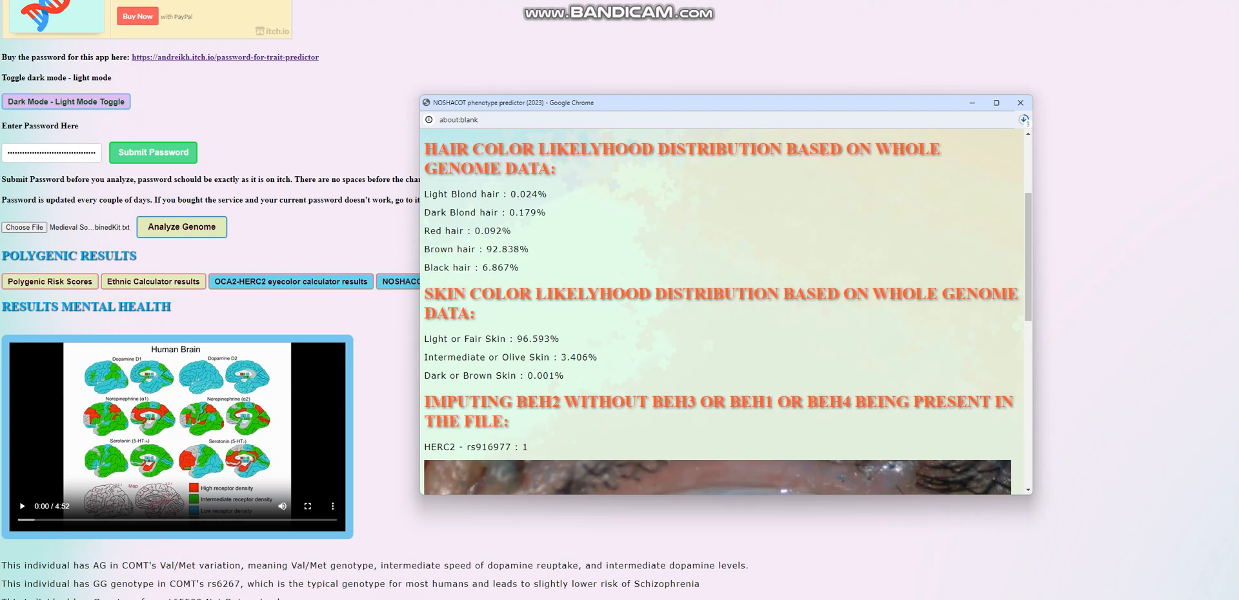
scroll(717, 291, "up", 1)
left_click_drag(424, 300, 529, 301)
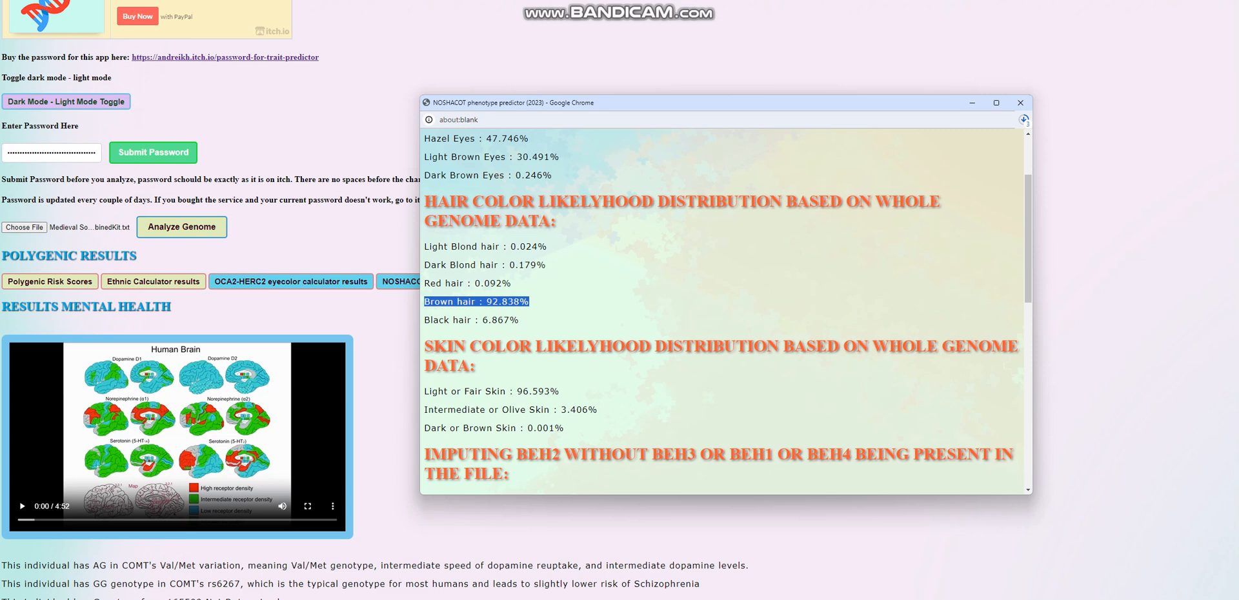
Step: Highlight the Light Blond, Dark Blond and Red hair odds and the Light versus Dark skin probabilities
left_click_drag(425, 246, 512, 282)
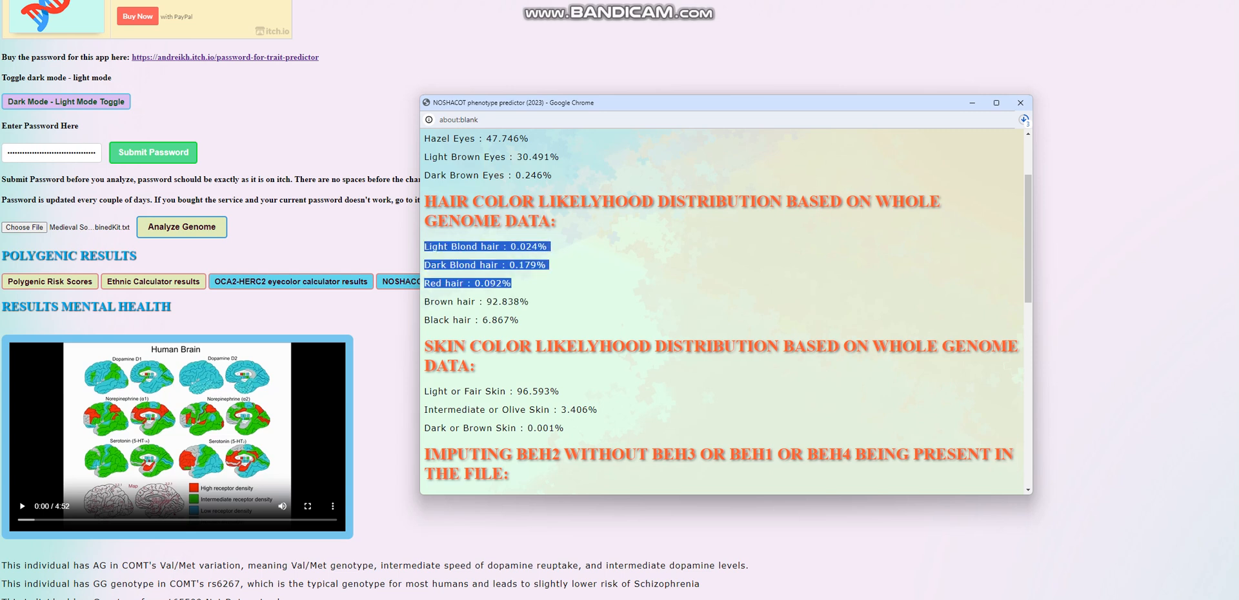
scroll(717, 311, "down", 2)
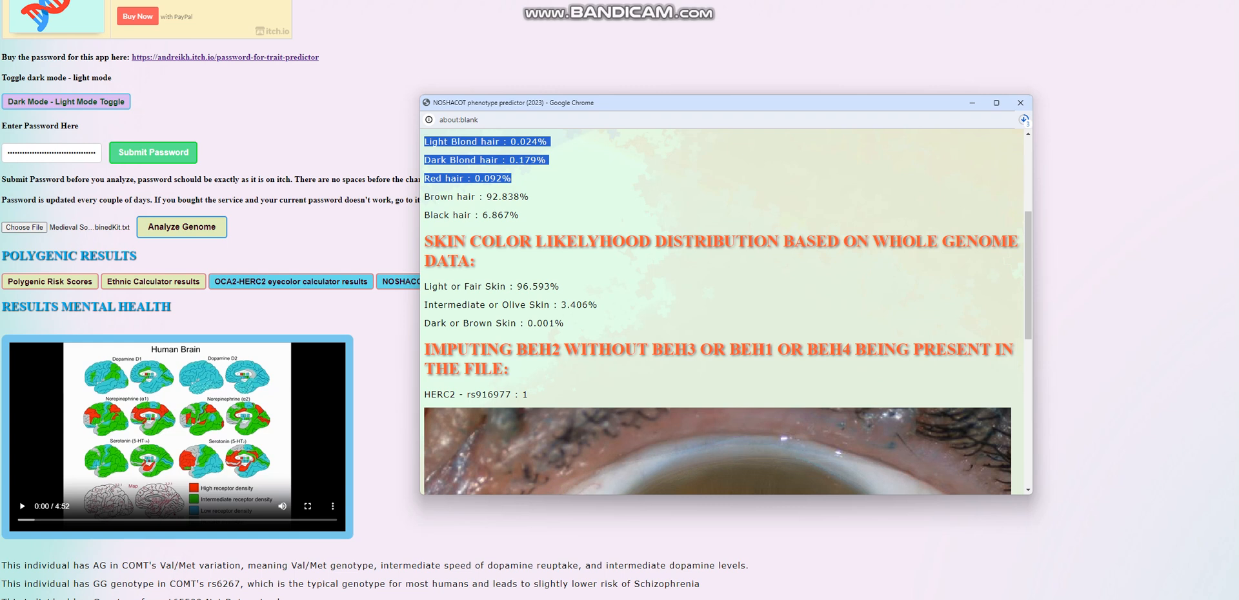
left_click_drag(425, 286, 560, 286)
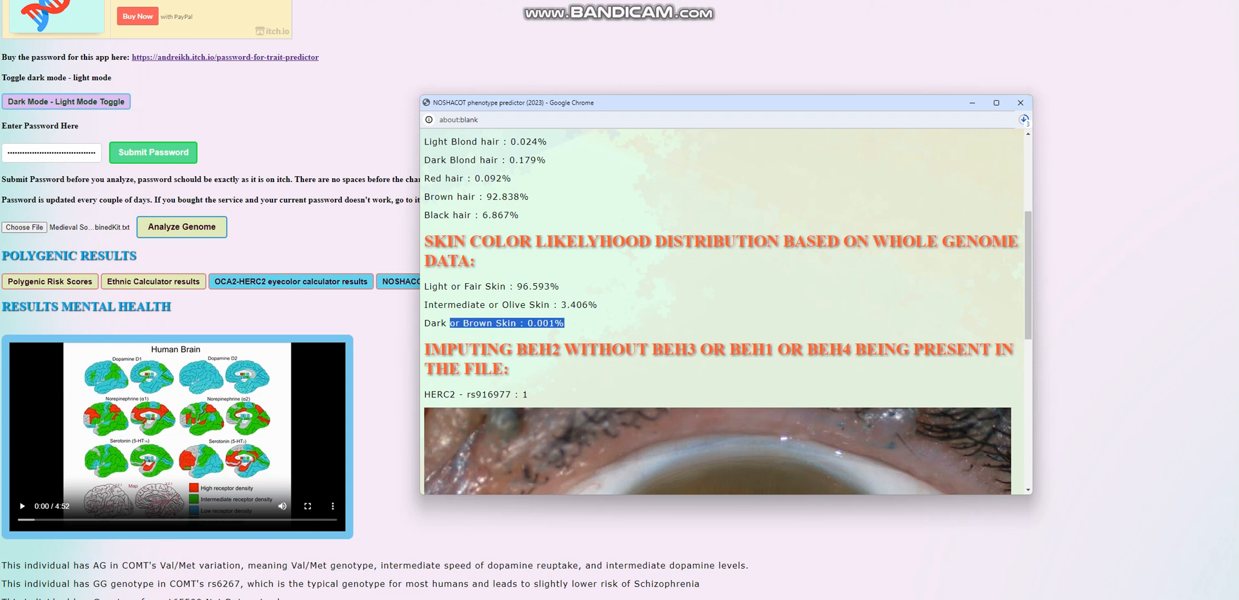
left_click_drag(566, 324, 425, 323)
scroll(717, 309, "down", 3)
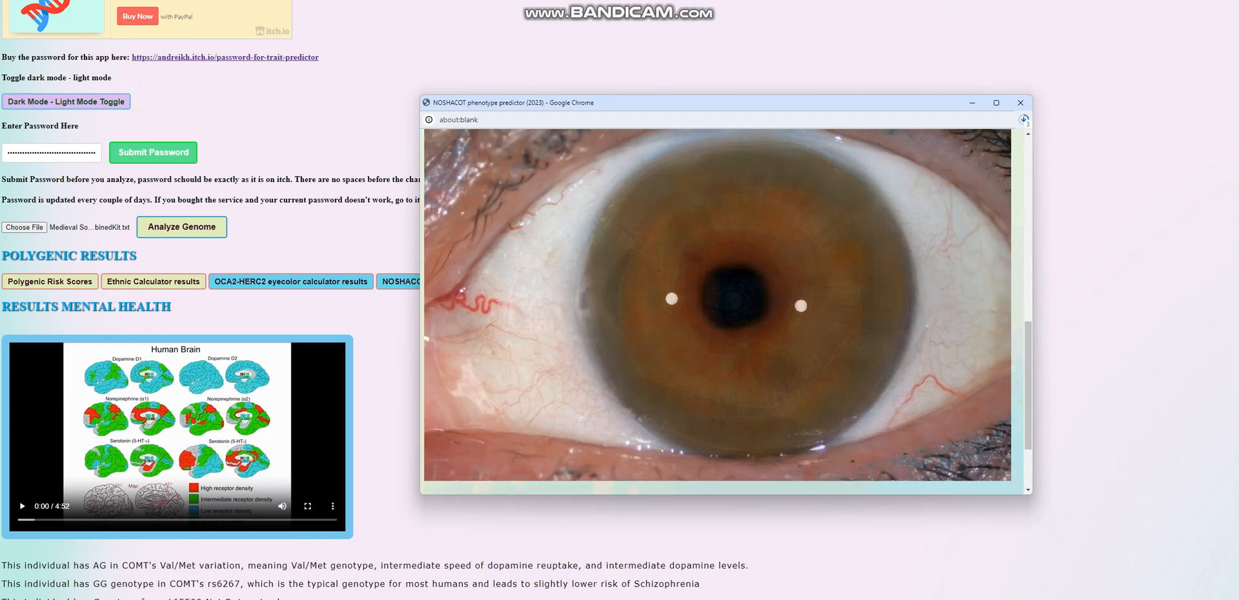
scroll(716, 310, "down", 2)
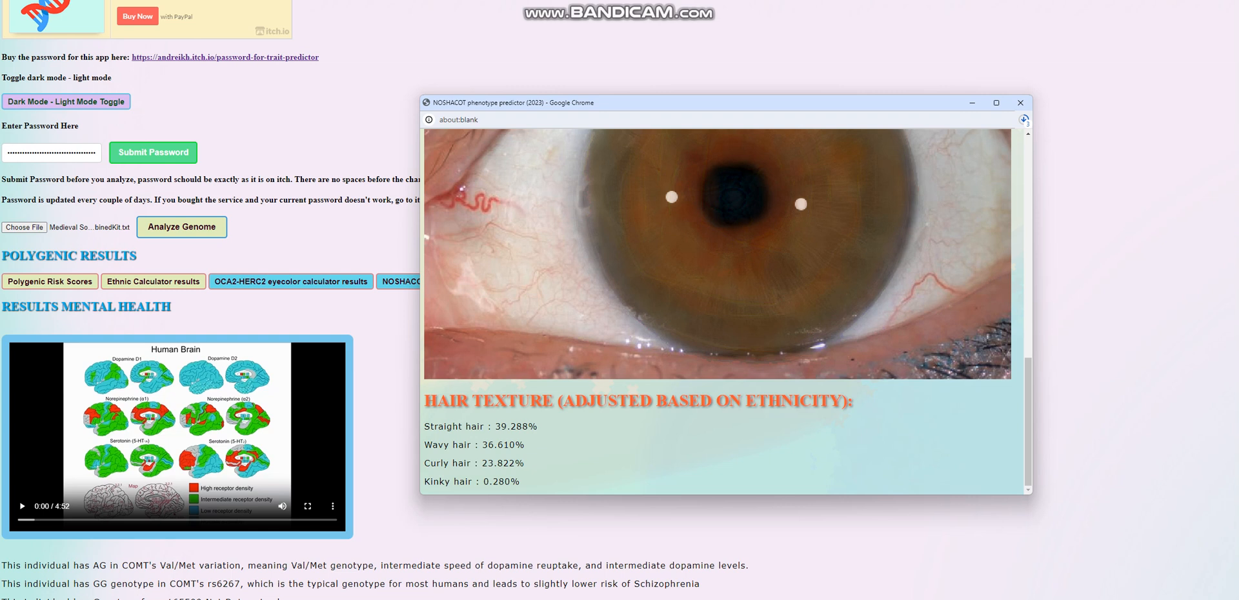
Step: Highlight the Straight, Wavy and Curly hair texture probabilities, then close the NOSHACOT results window
left_click_drag(525, 445, 424, 426)
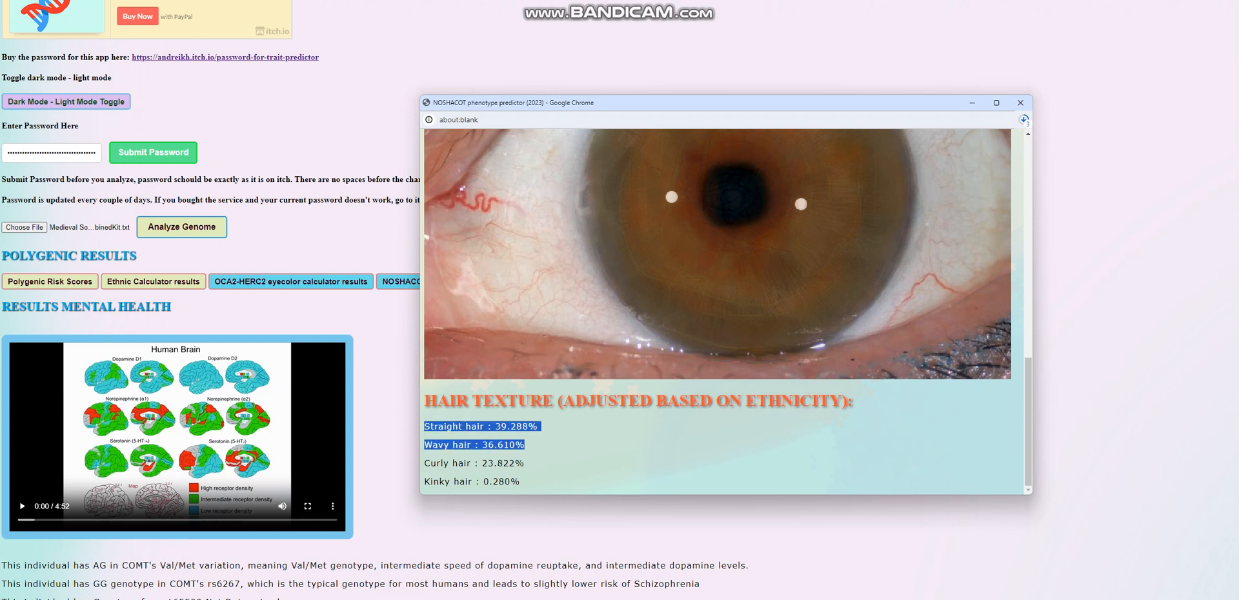
left_click_drag(525, 464, 430, 463)
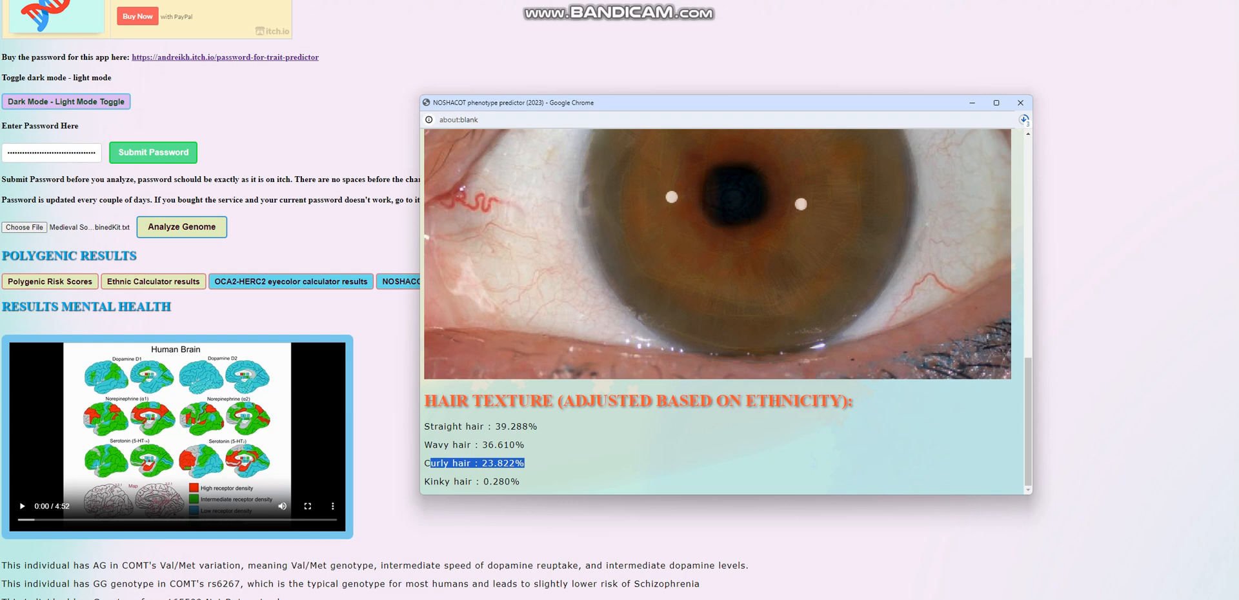
left_click_drag(538, 426, 424, 426)
left_click(580, 446)
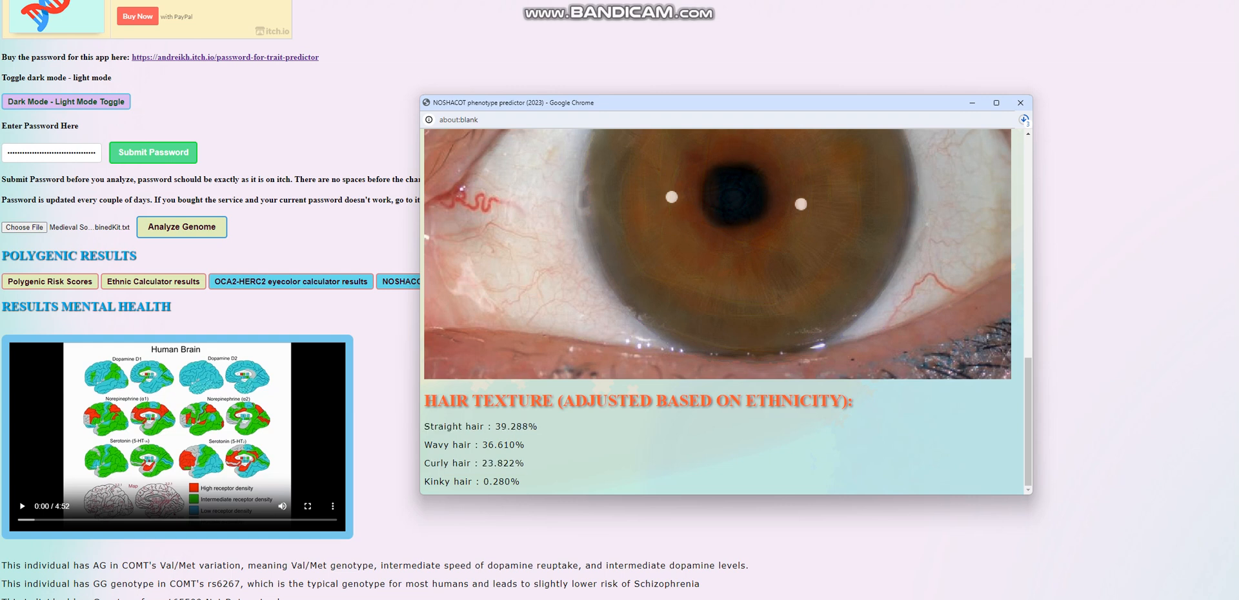
left_click_drag(525, 446, 424, 446)
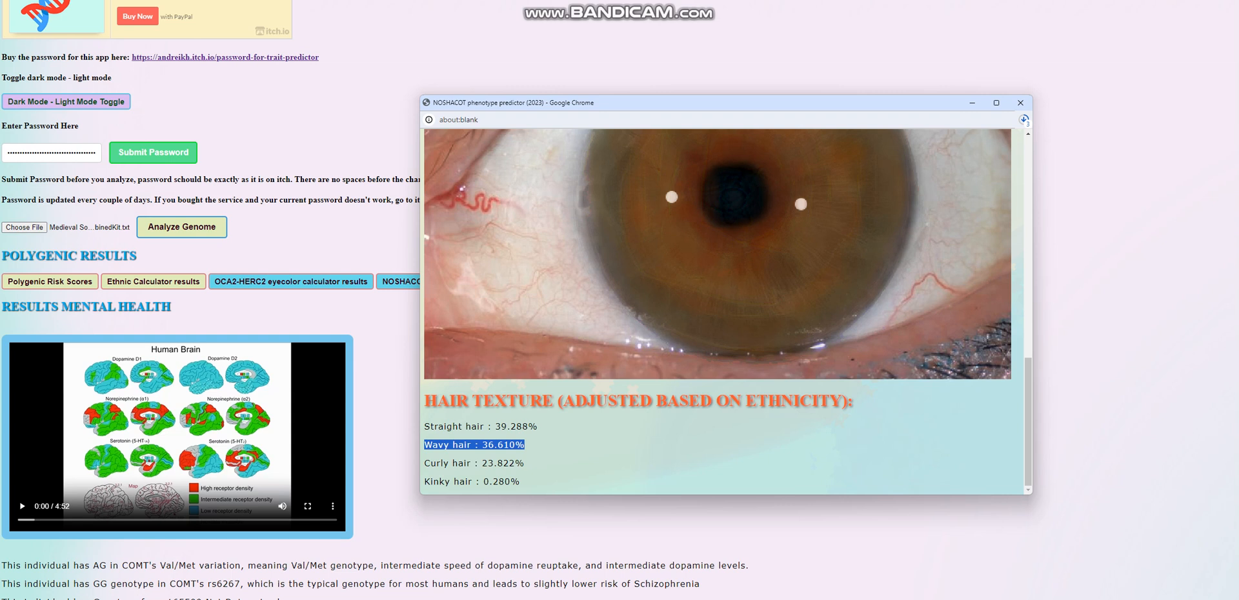
left_click_drag(521, 481, 424, 481)
left_click(581, 482)
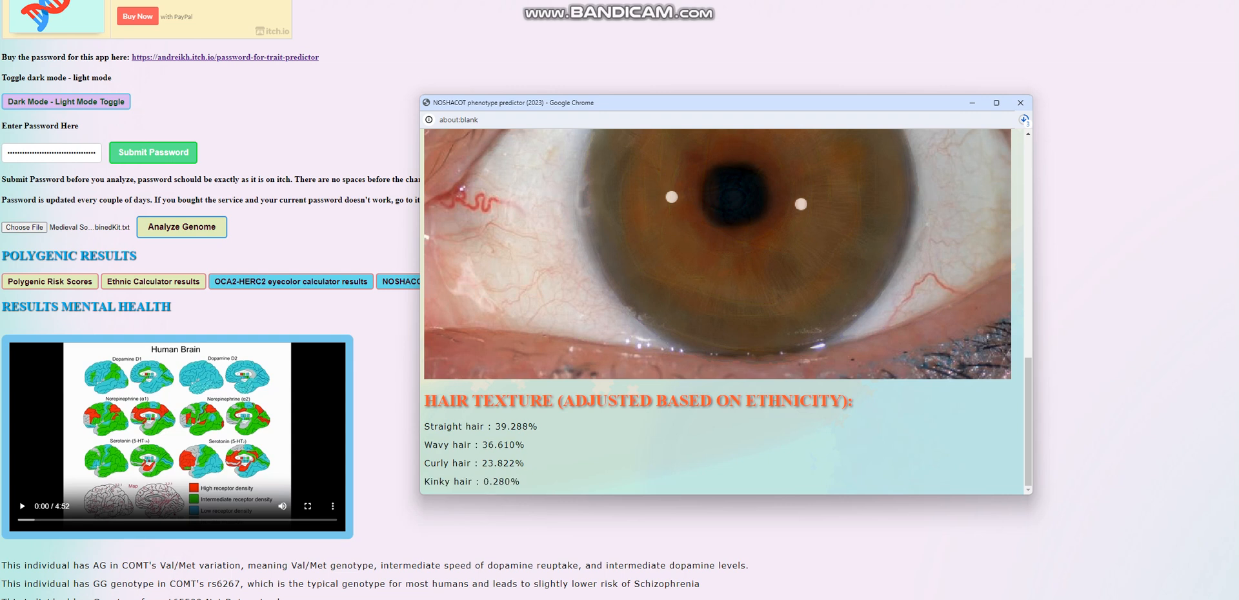
left_click(1020, 103)
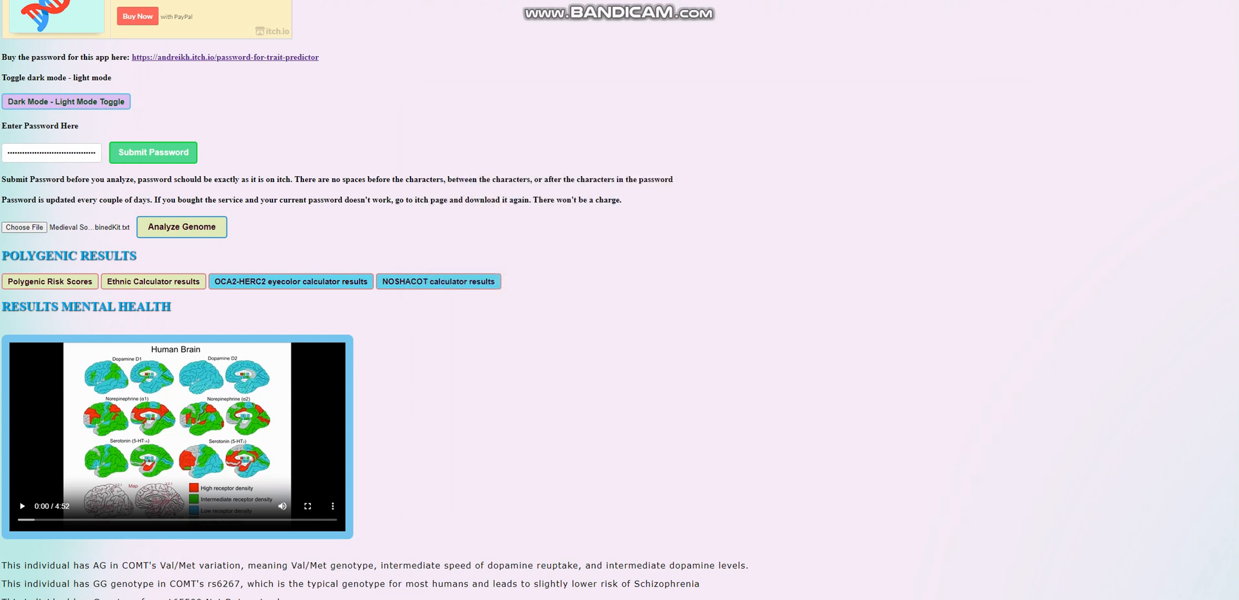
scroll(620, 300, "down", 10)
scroll(620, 300, "down", 10)
scroll(620, 300, "down", 10)
scroll(619, 300, "down", 10)
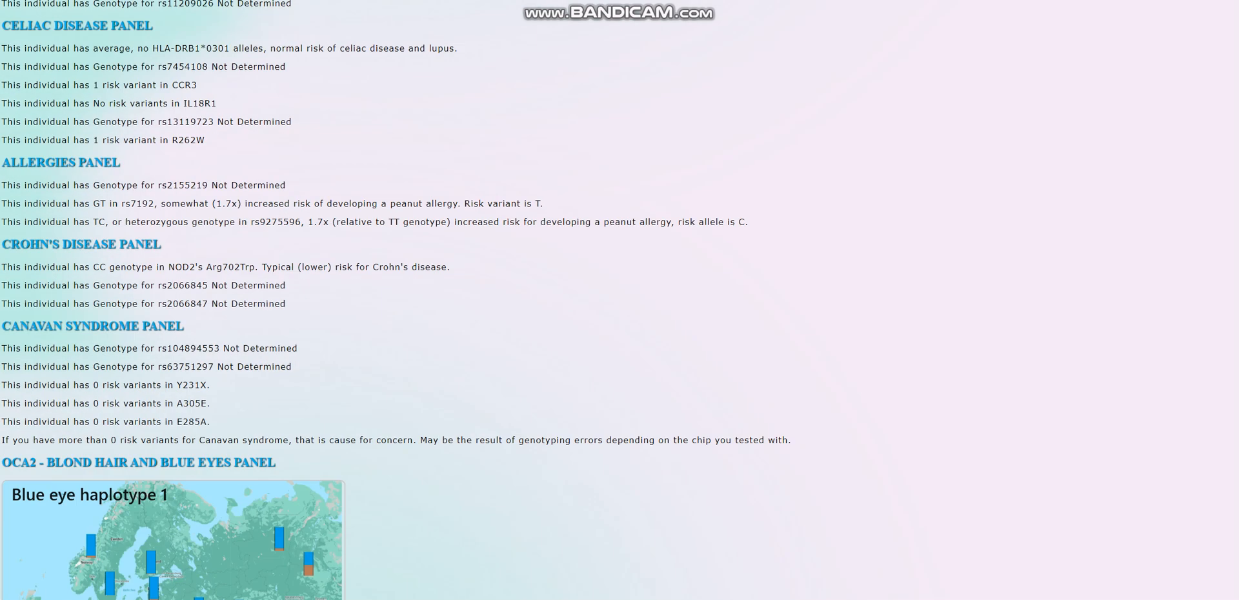
scroll(621, 300, "down", 5)
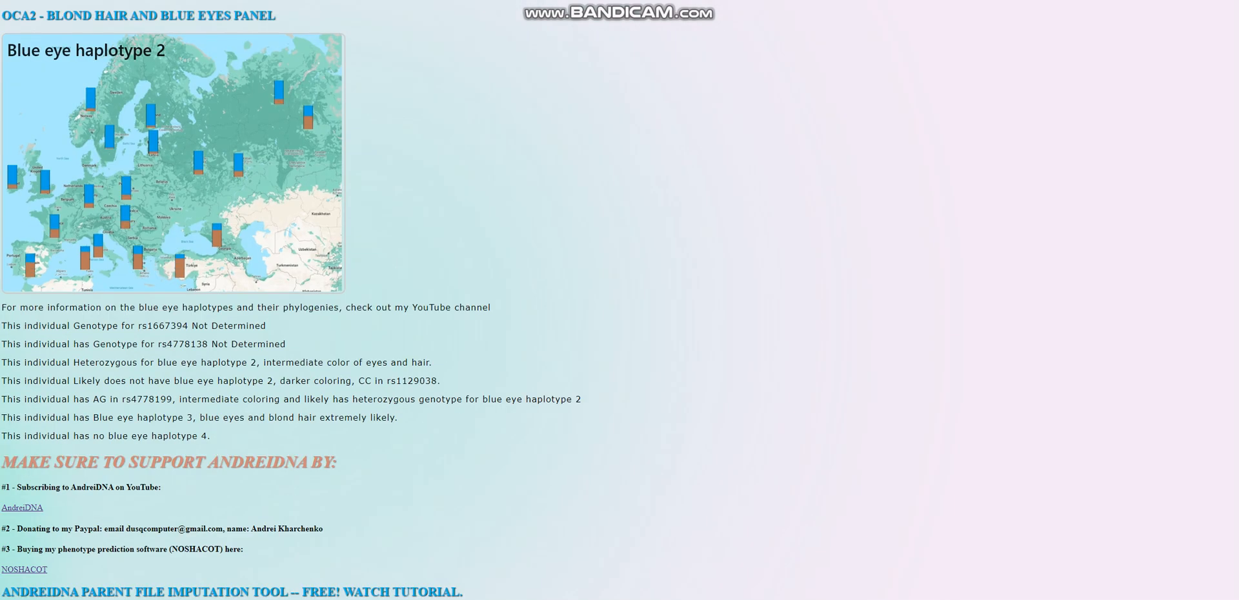
left_click_drag(73, 363, 282, 363)
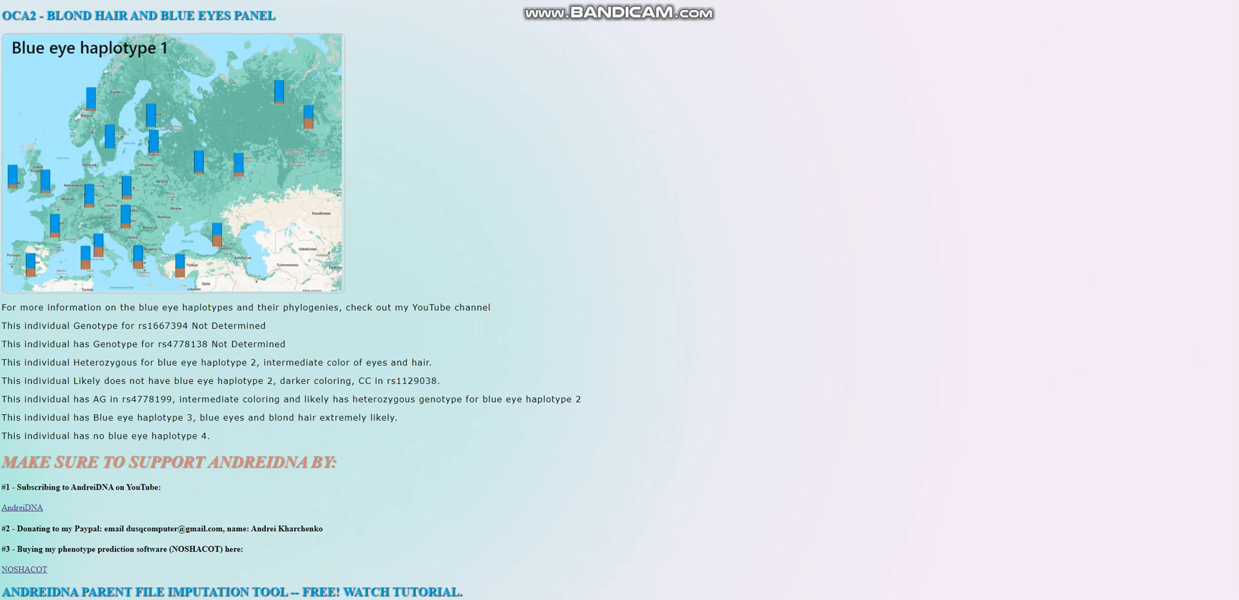
triple_click(222, 381)
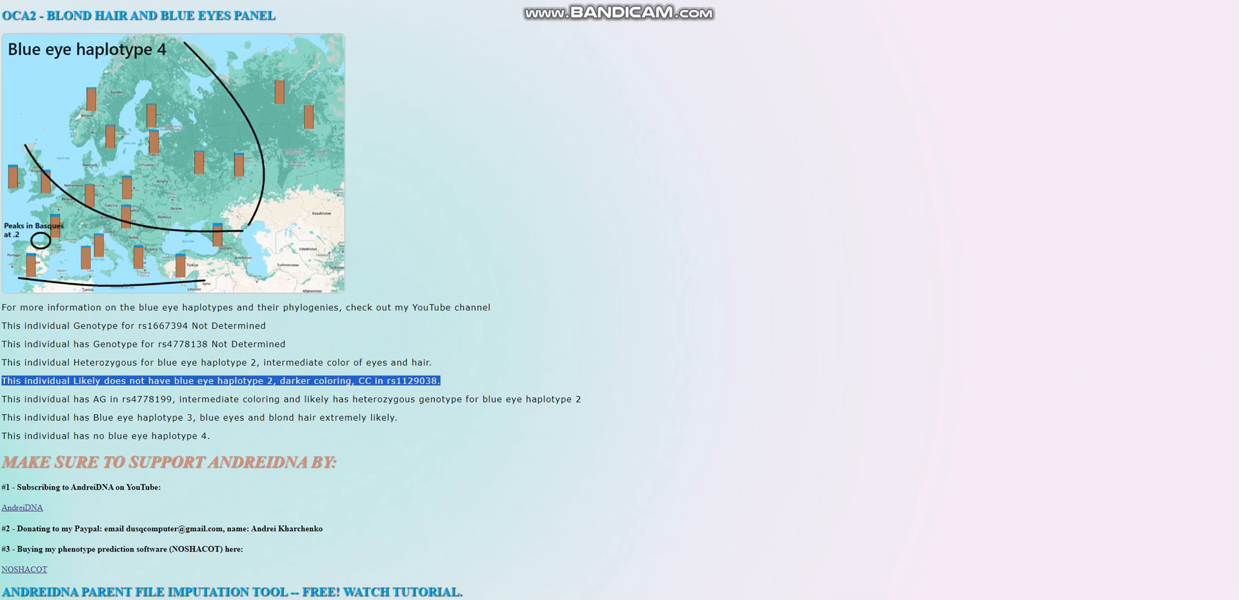
left_click_drag(93, 399, 582, 399)
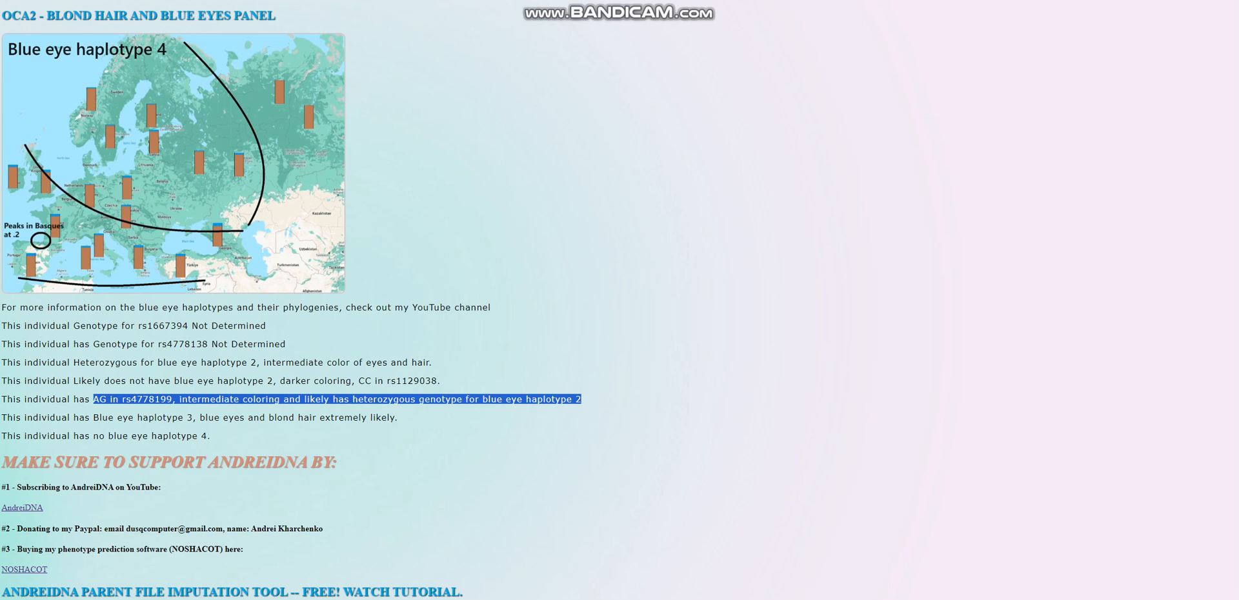
mouse_move(93, 417)
left_mouse_down()
mouse_move(221, 418)
mouse_move(196, 418)
left_mouse_up()
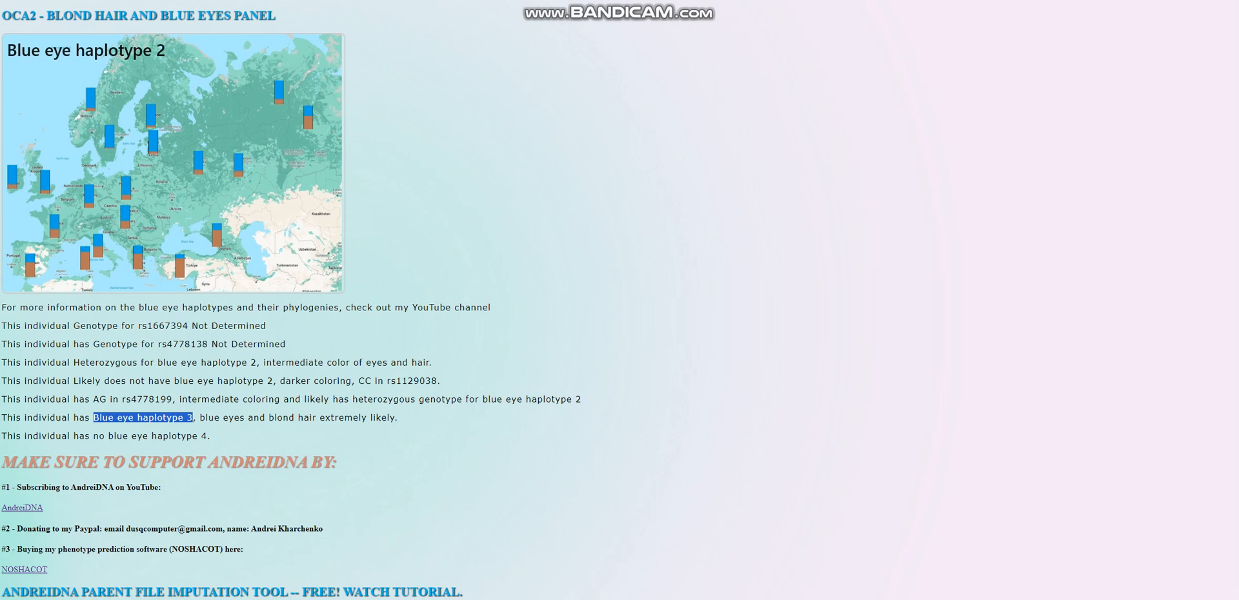
left_click_drag(75, 362, 260, 362)
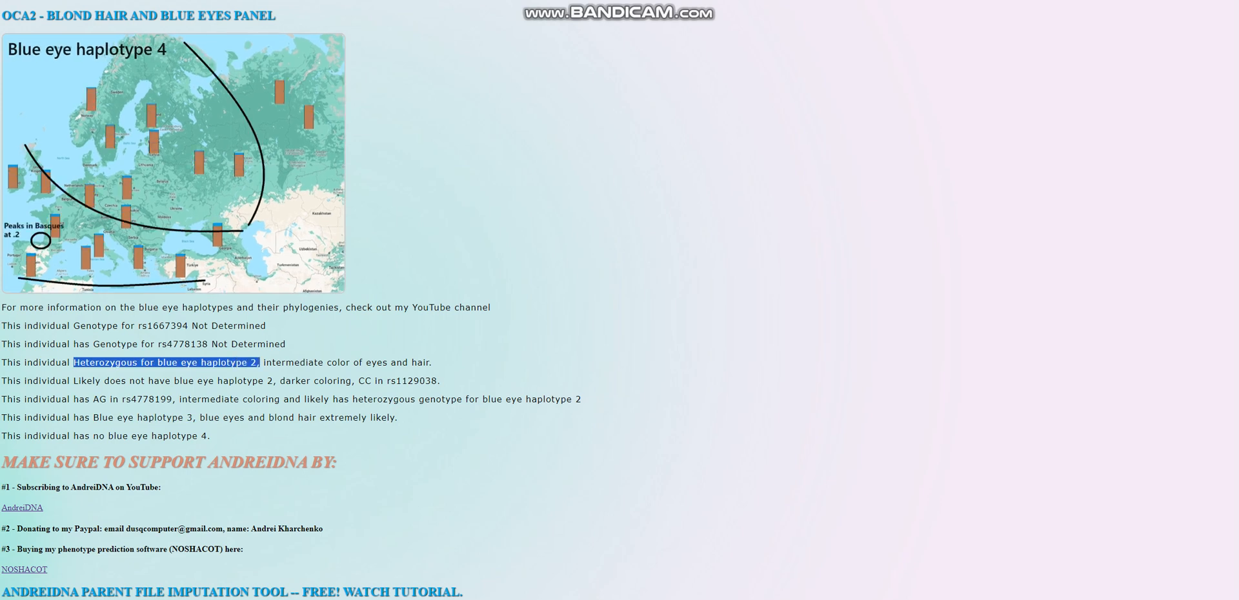
left_click_drag(93, 417, 197, 418)
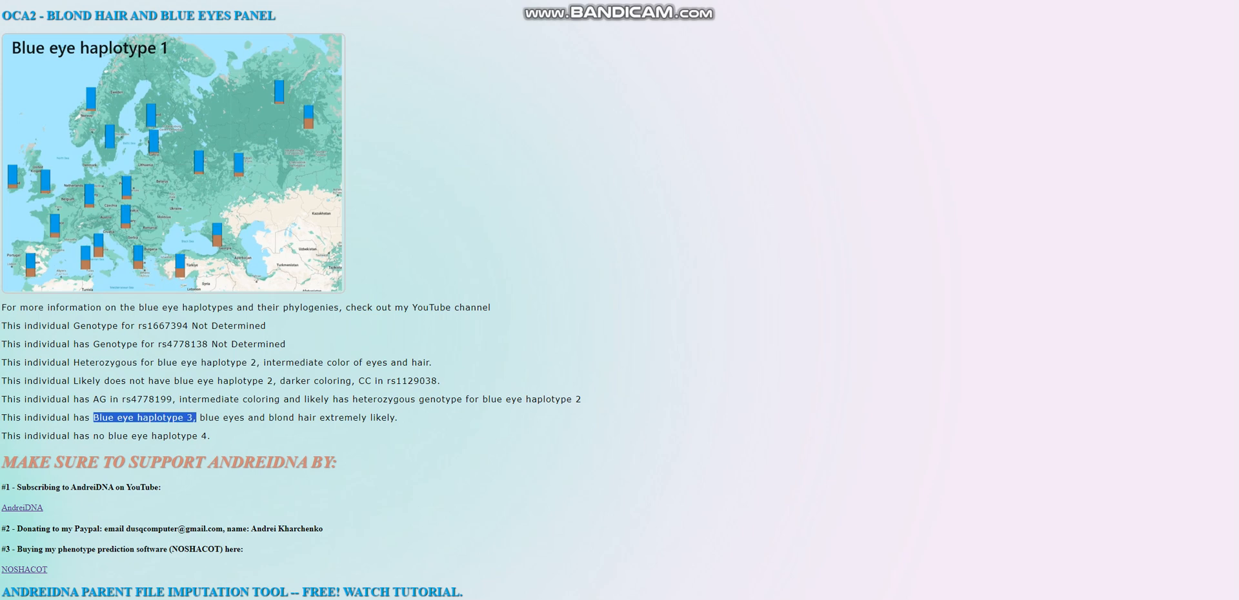
left_click_drag(259, 362, 74, 363)
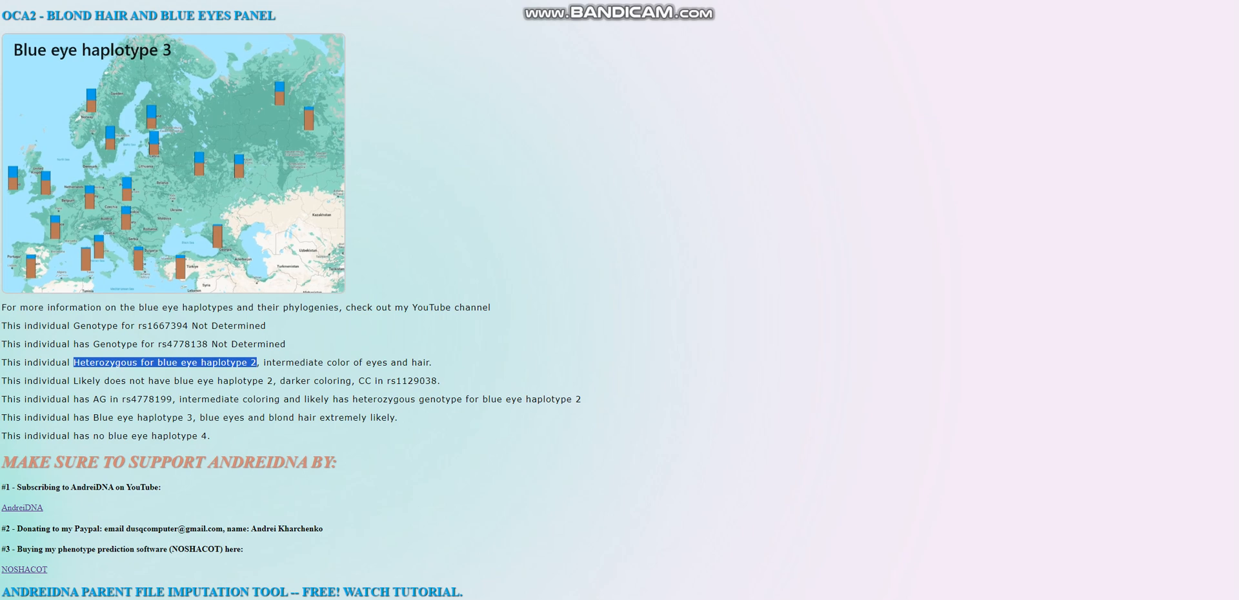
left_click_drag(193, 417, 94, 418)
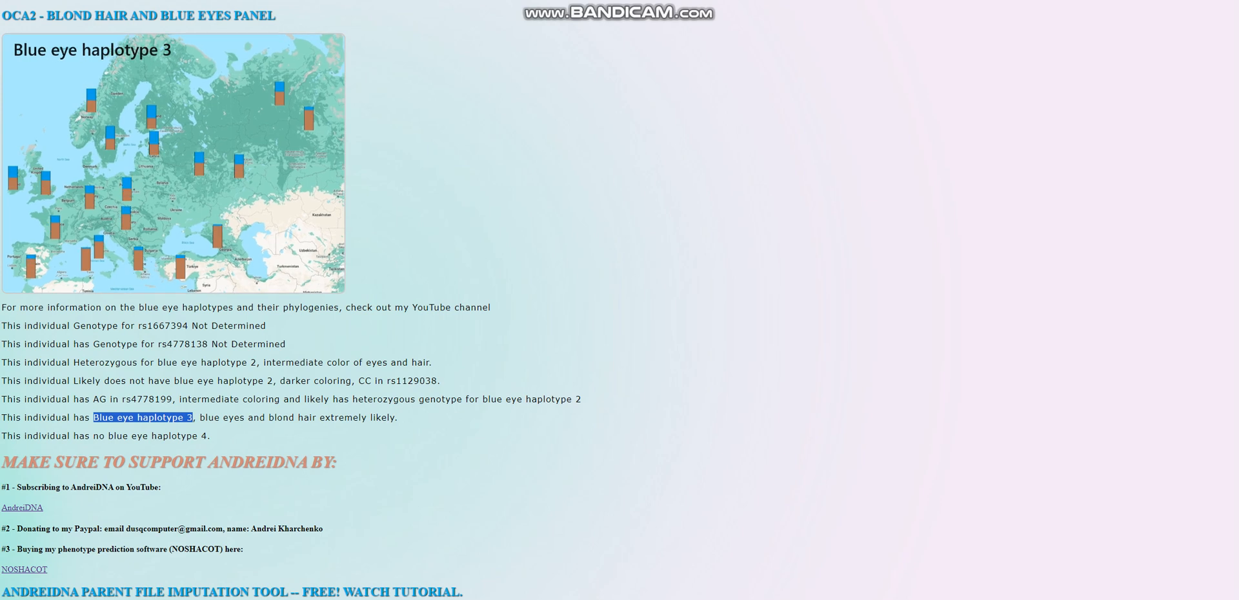
left_click_drag(74, 362, 256, 363)
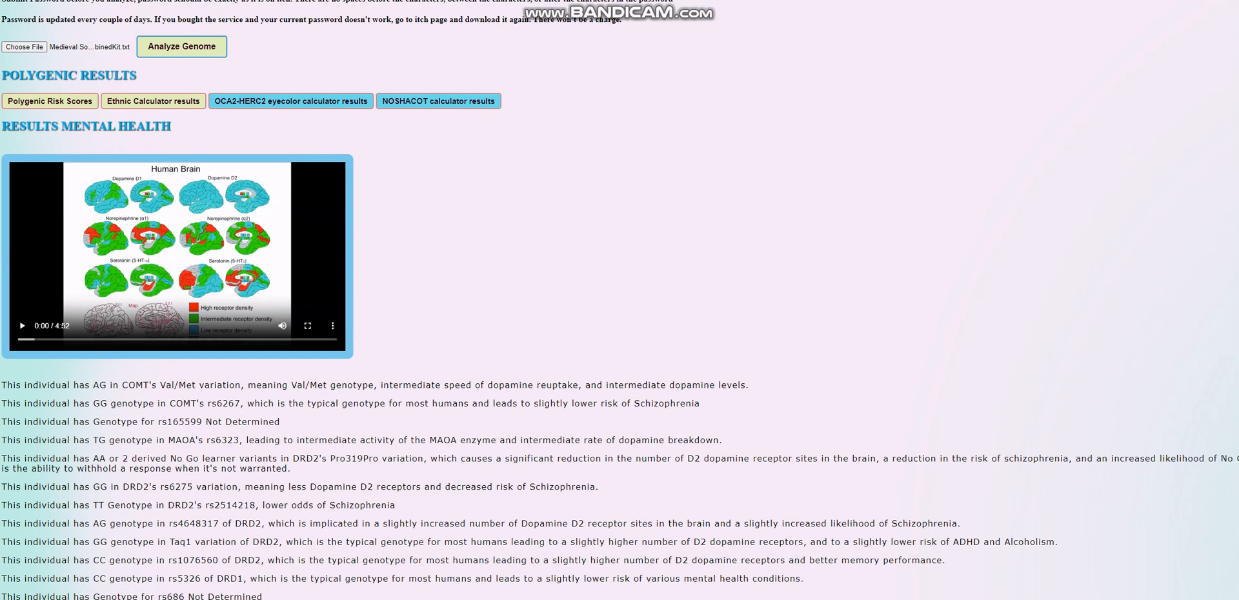
Step: Reopen and enlarge the NOSHACOT eye and hair colour predictions, close them, then open the polygenic risk scores
left_click(290, 101)
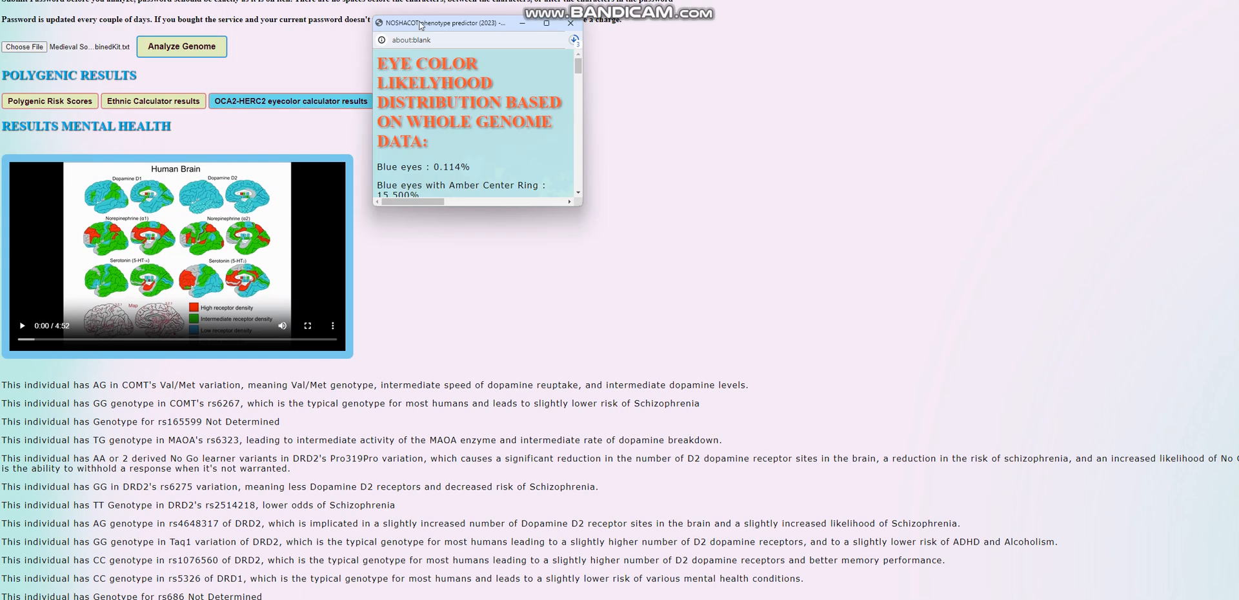
left_click_drag(578, 204, 819, 358)
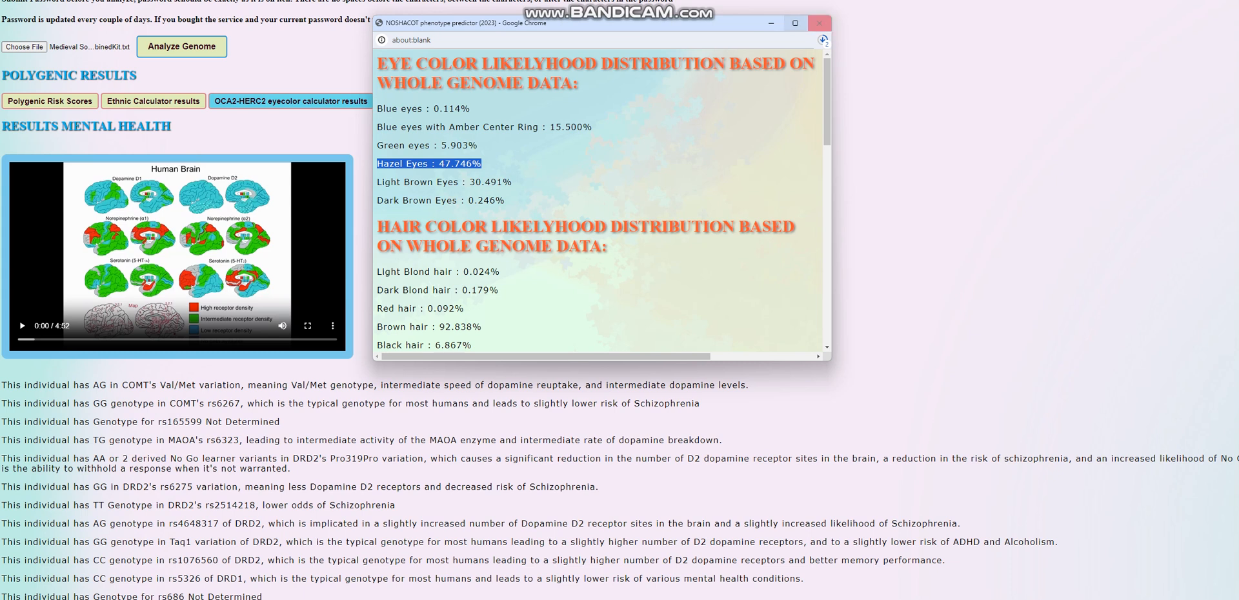
left_click(820, 23)
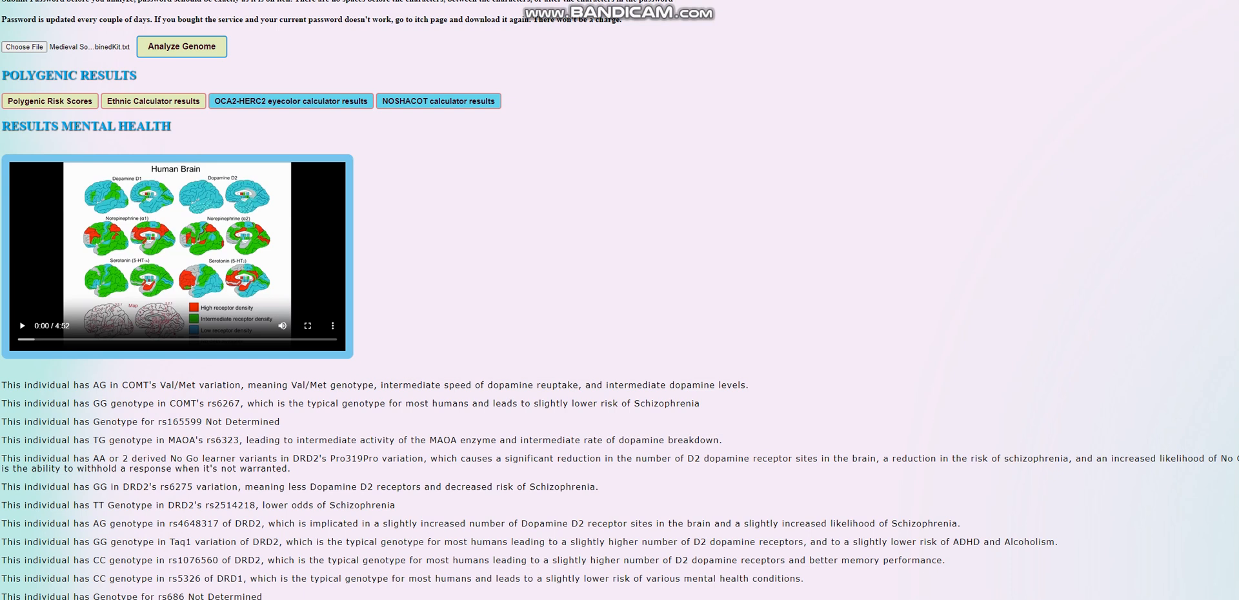
left_click(50, 102)
left_click_drag(98, 8, 414, 95)
left_click_drag(535, 275, 985, 479)
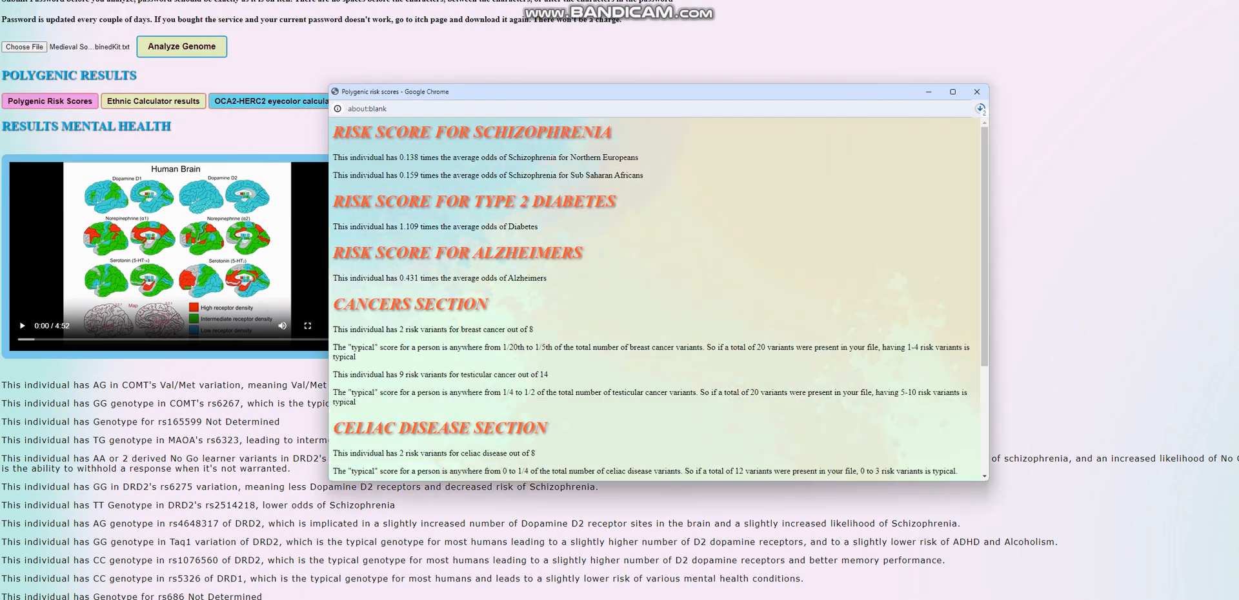
left_click_drag(398, 157, 426, 157)
left_click_drag(400, 227, 414, 227)
left_click_drag(400, 277, 418, 278)
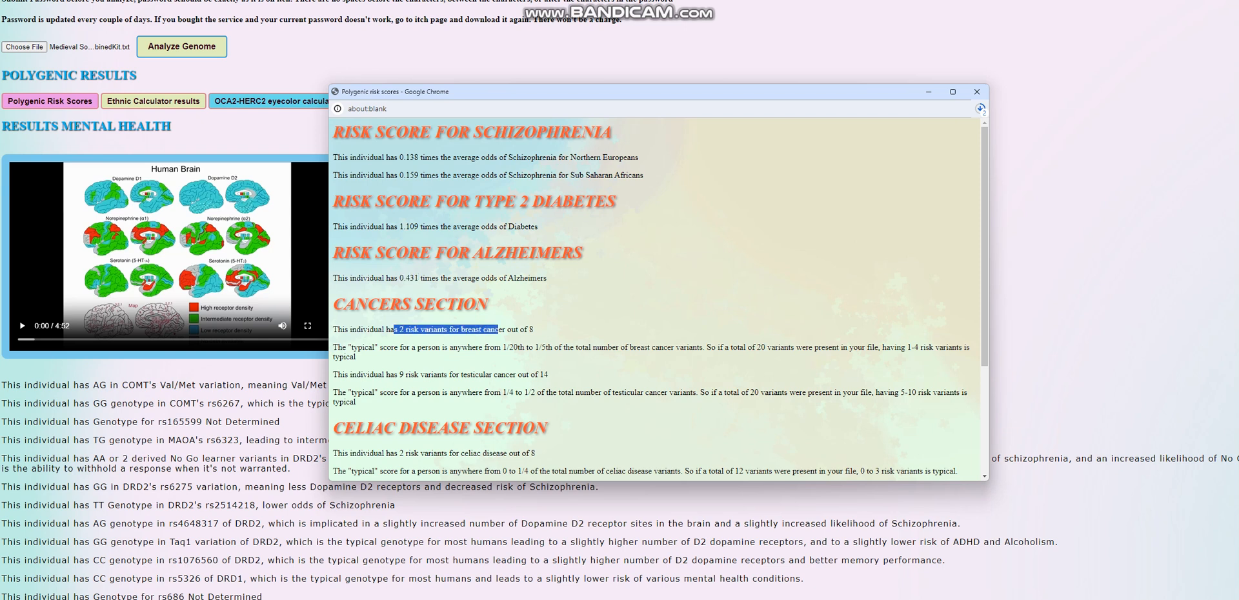
left_click_drag(395, 330, 533, 329)
left_click_drag(399, 375, 549, 374)
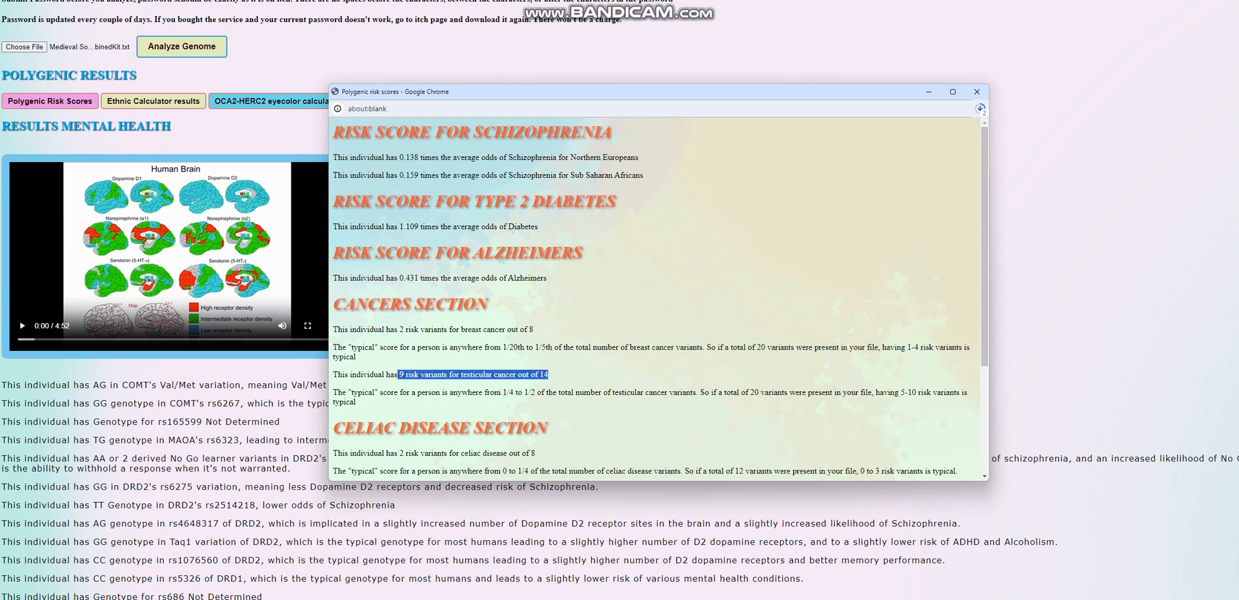
left_click_drag(548, 375, 400, 375)
left_click_drag(549, 375, 538, 375)
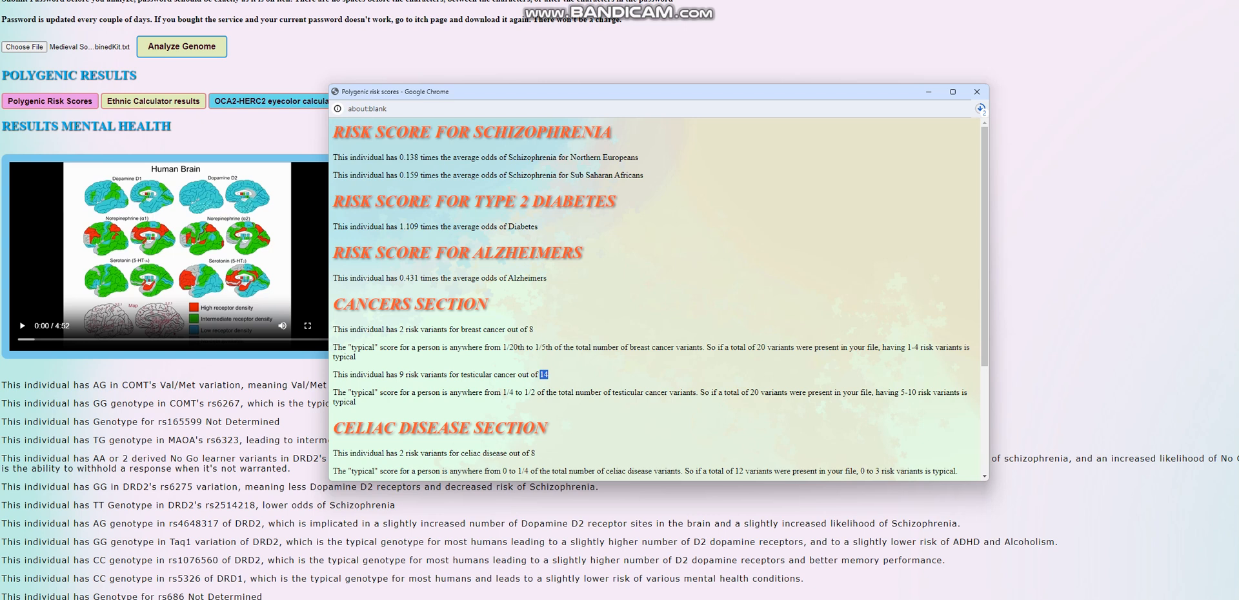
scroll(545, 374, "down", 3)
scroll(545, 375, "down", 2)
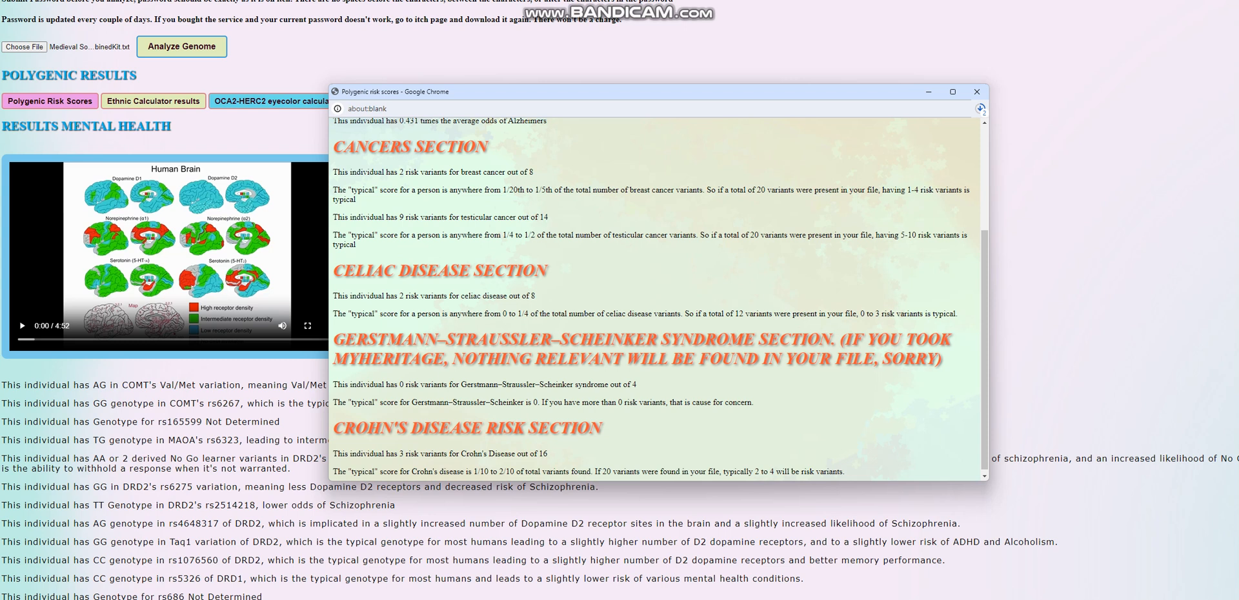
left_click_drag(399, 297, 536, 297)
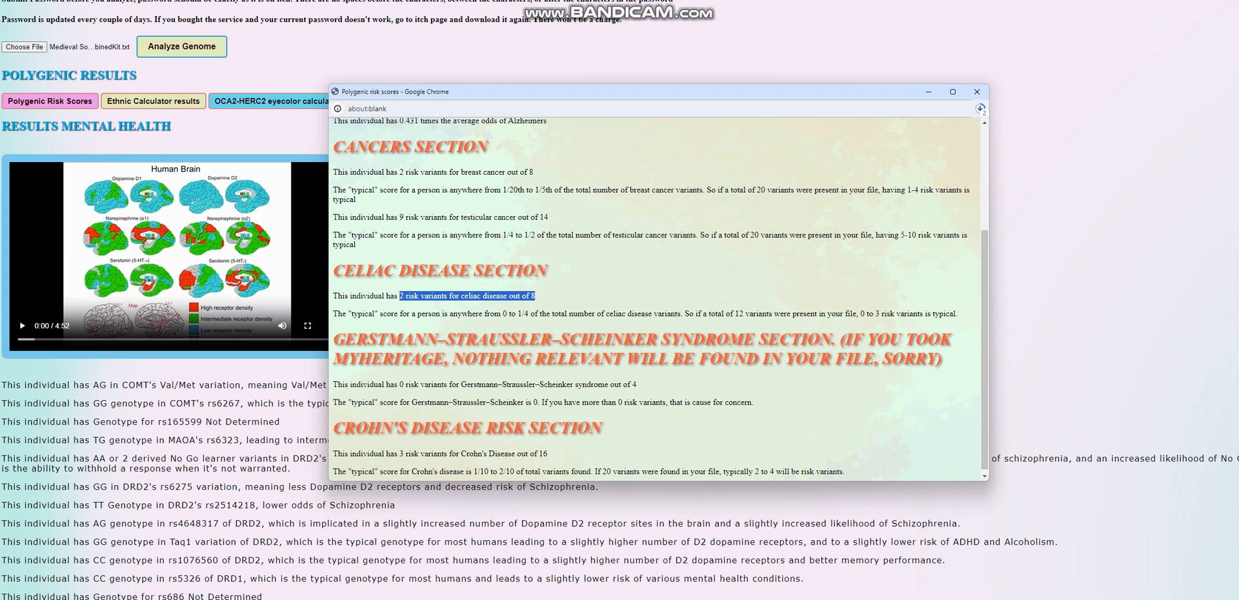
scroll(532, 310, "down", 1)
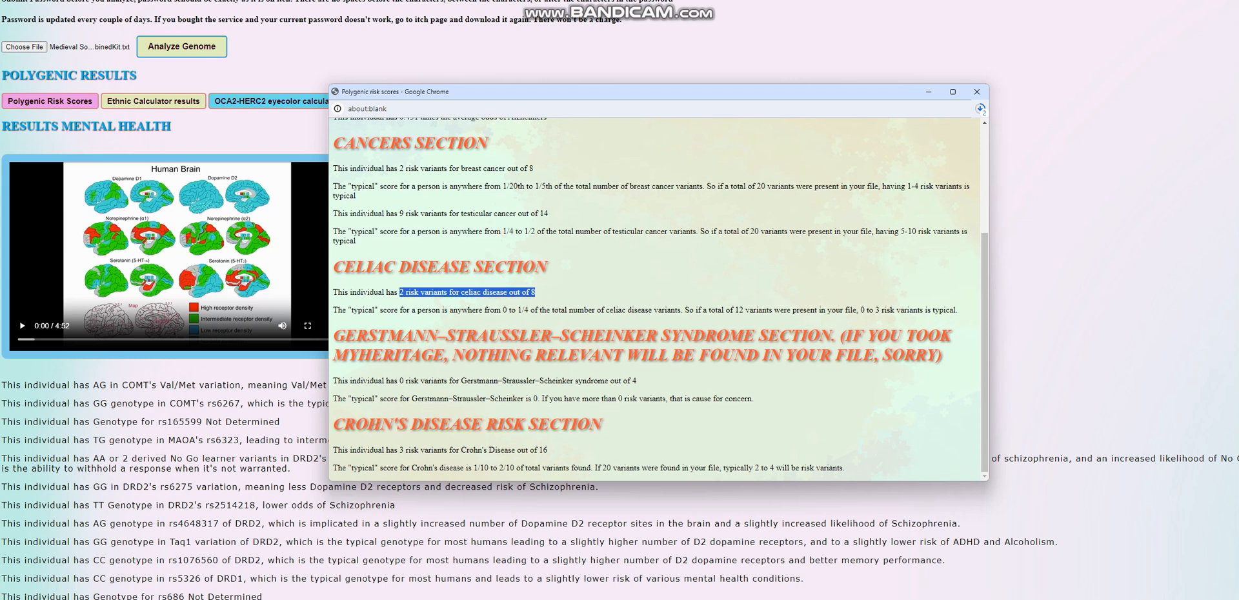
left_click_drag(399, 381, 636, 380)
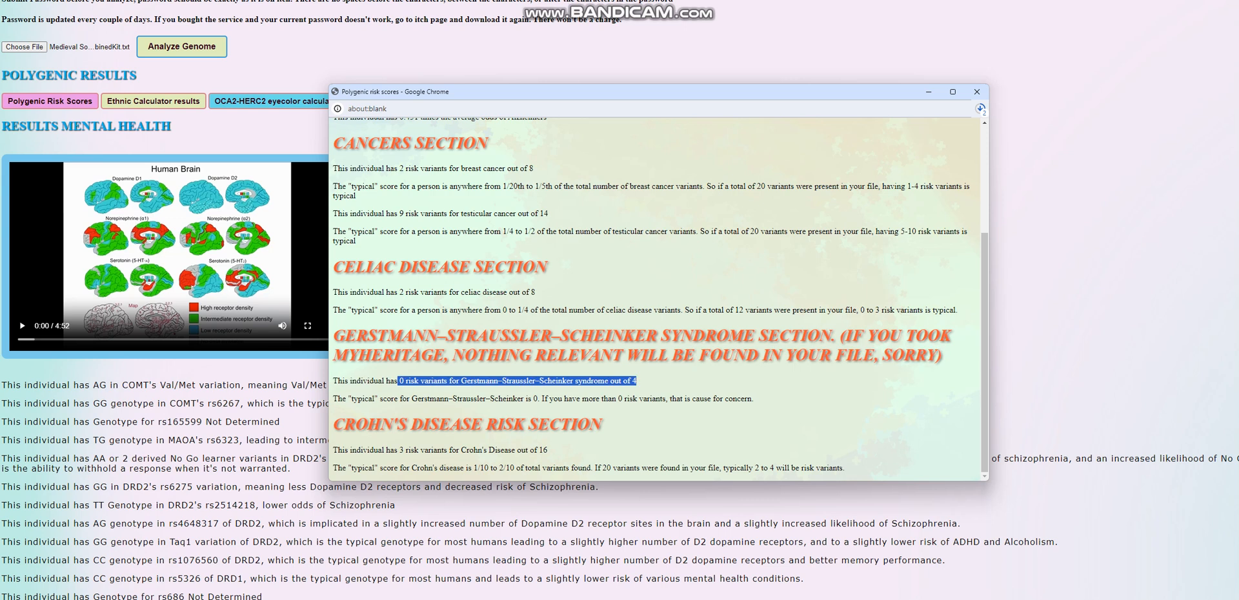
left_click_drag(399, 449, 538, 451)
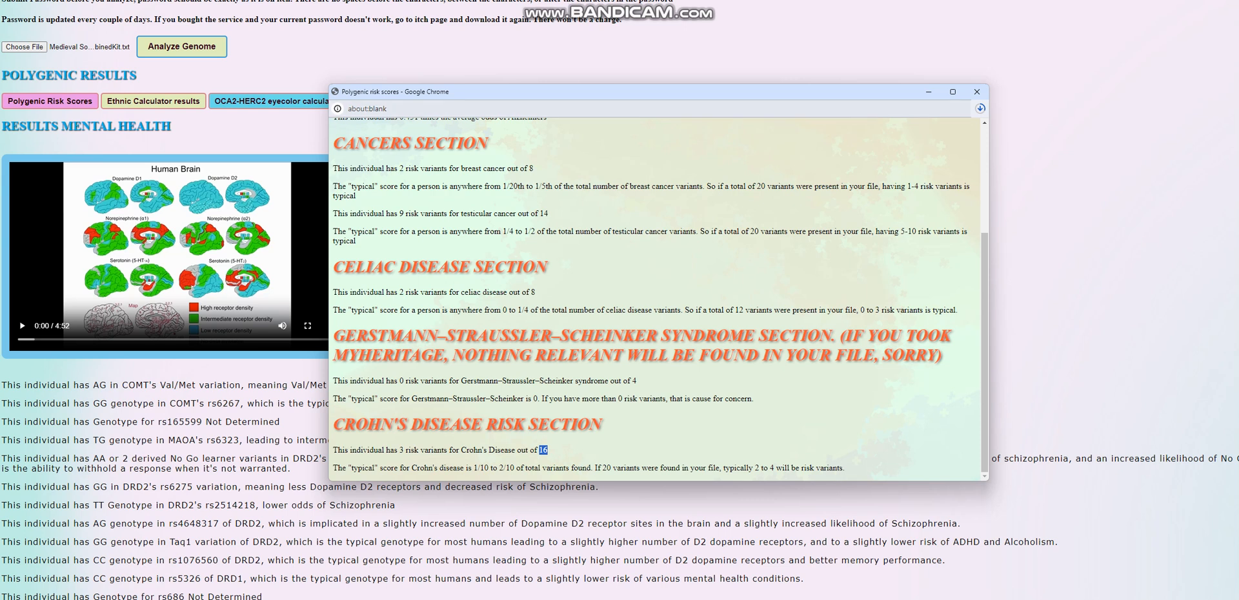
left_click(976, 91)
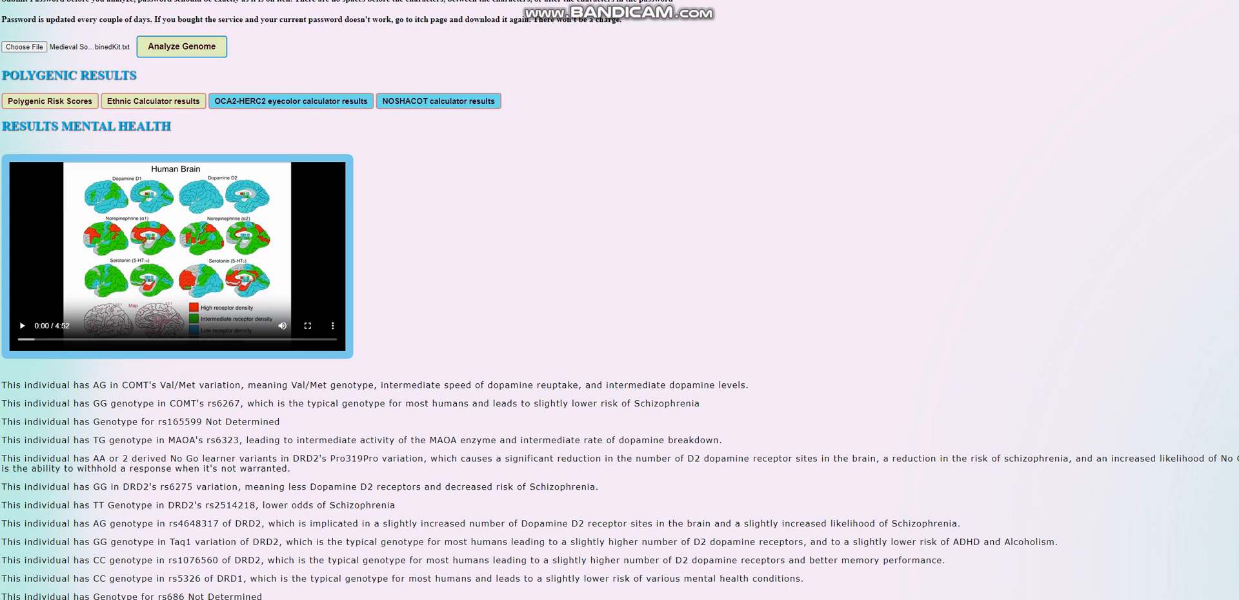
scroll(619, 387, "down", 3)
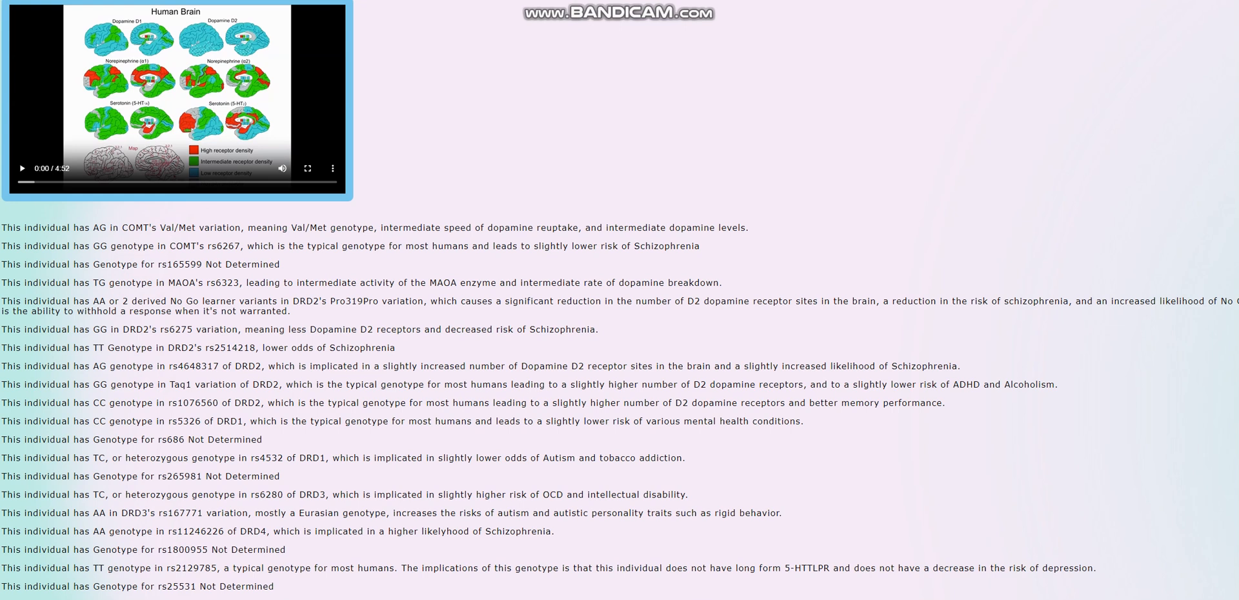
left_click_drag(91, 227, 167, 227)
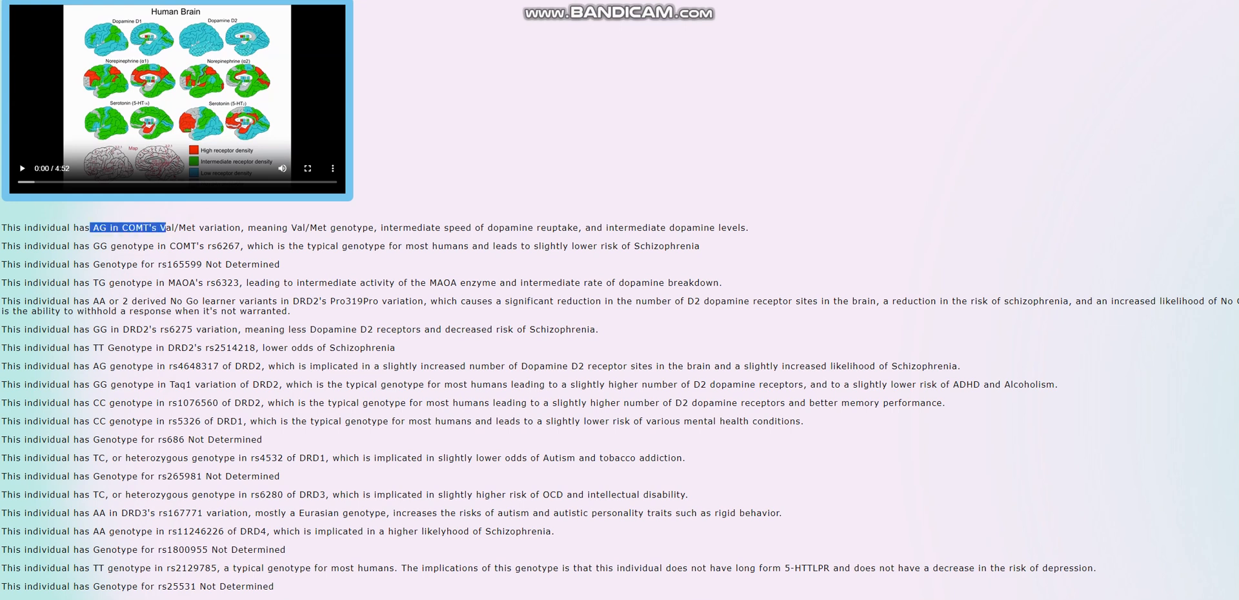
left_click(193, 228)
left_click_drag(91, 282, 167, 282)
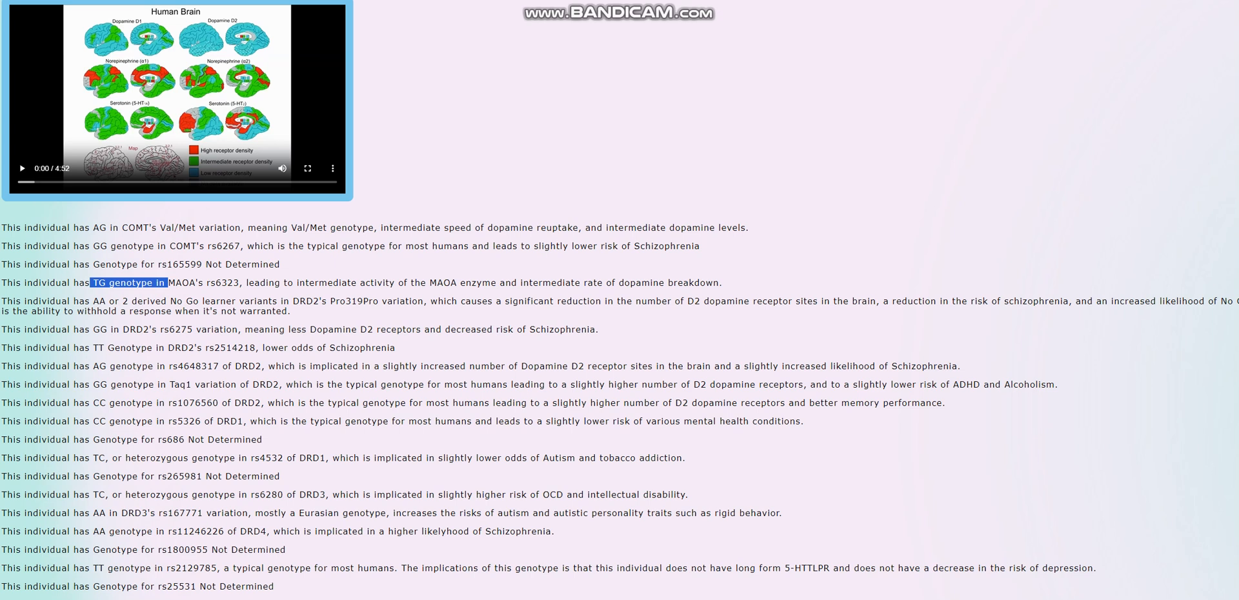
left_click_drag(90, 301, 290, 312)
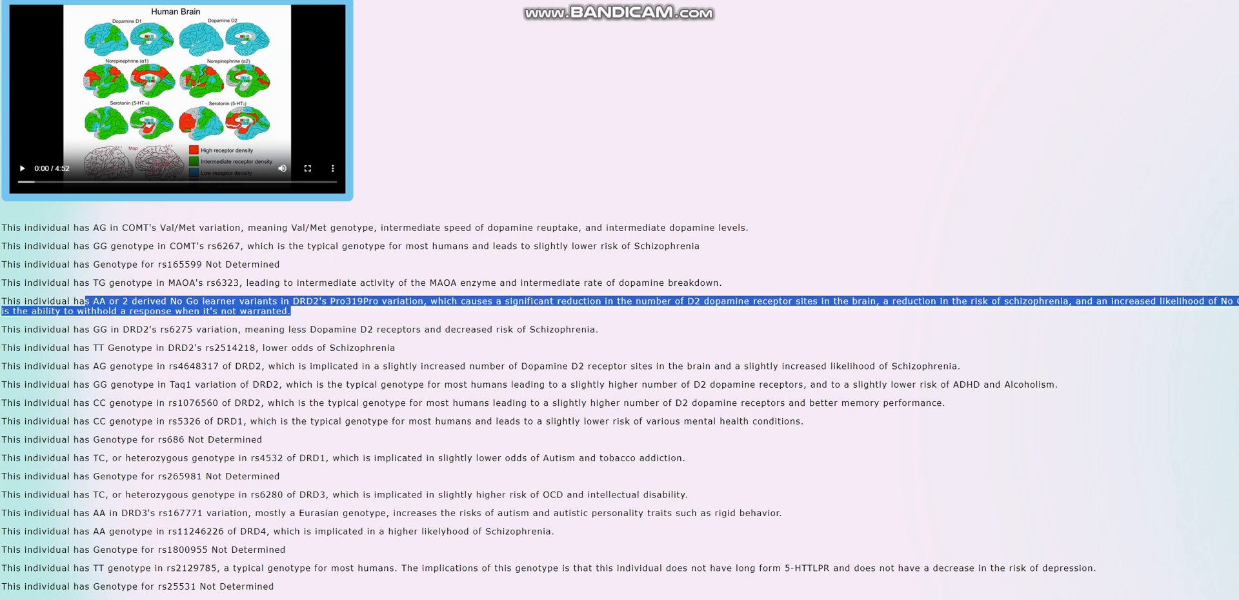
left_click_drag(85, 301, 93, 301)
scroll(620, 388, "down", 1)
scroll(619, 387, "down", 1)
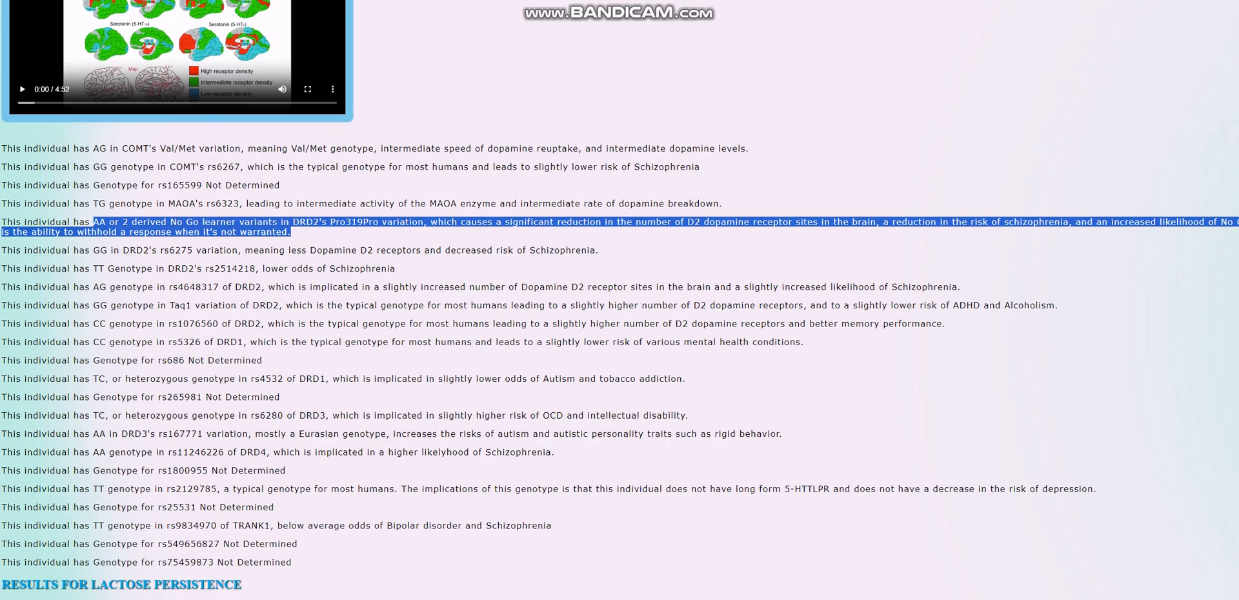
scroll(620, 387, "down", 1)
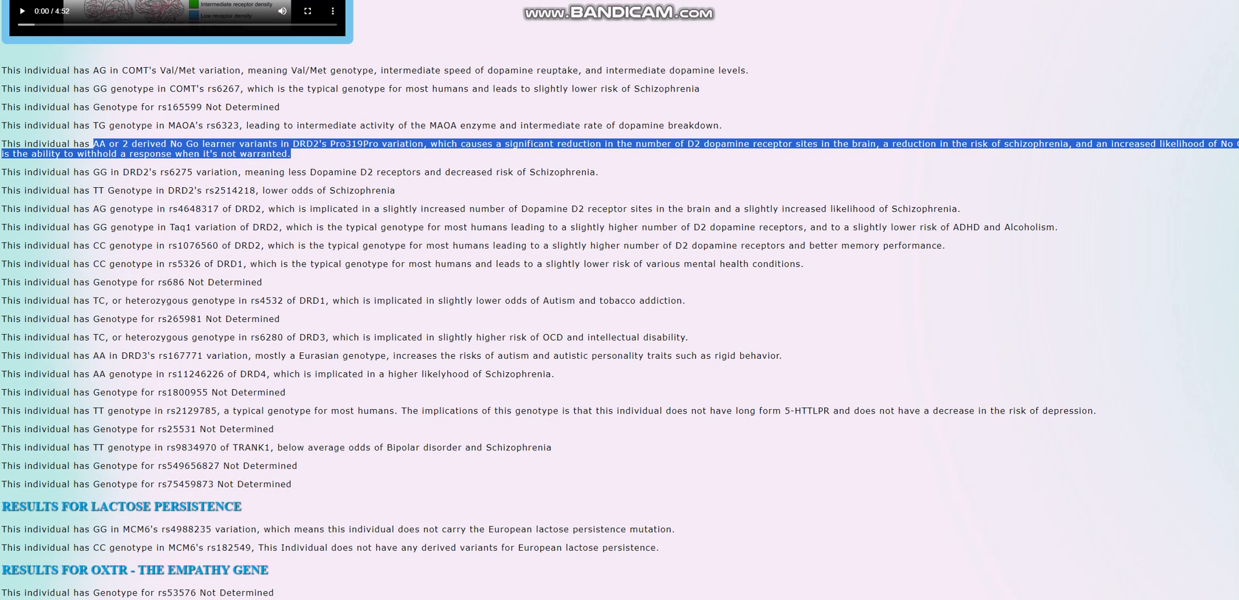
Step: Highlight the rs2129785 and lactose persistence lines, the OXTR rs13316193 empathy result, rs9273363 type 1 diabetes and the rs7412 no-APOE2 finding
triple_click(485, 410)
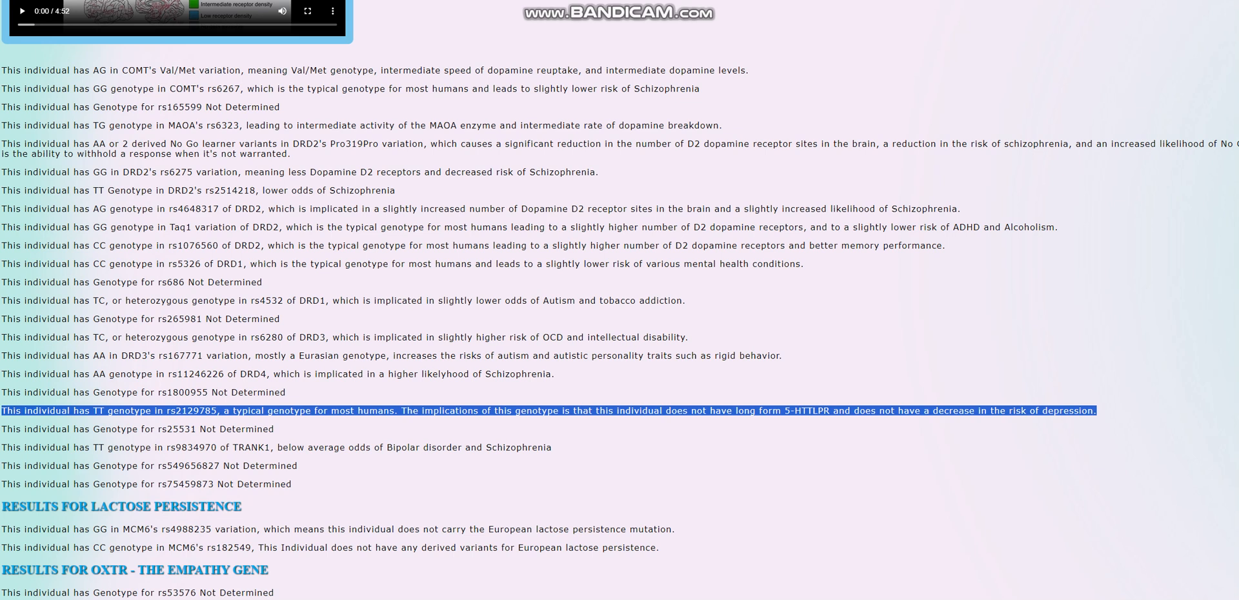
scroll(620, 388, "down", 2)
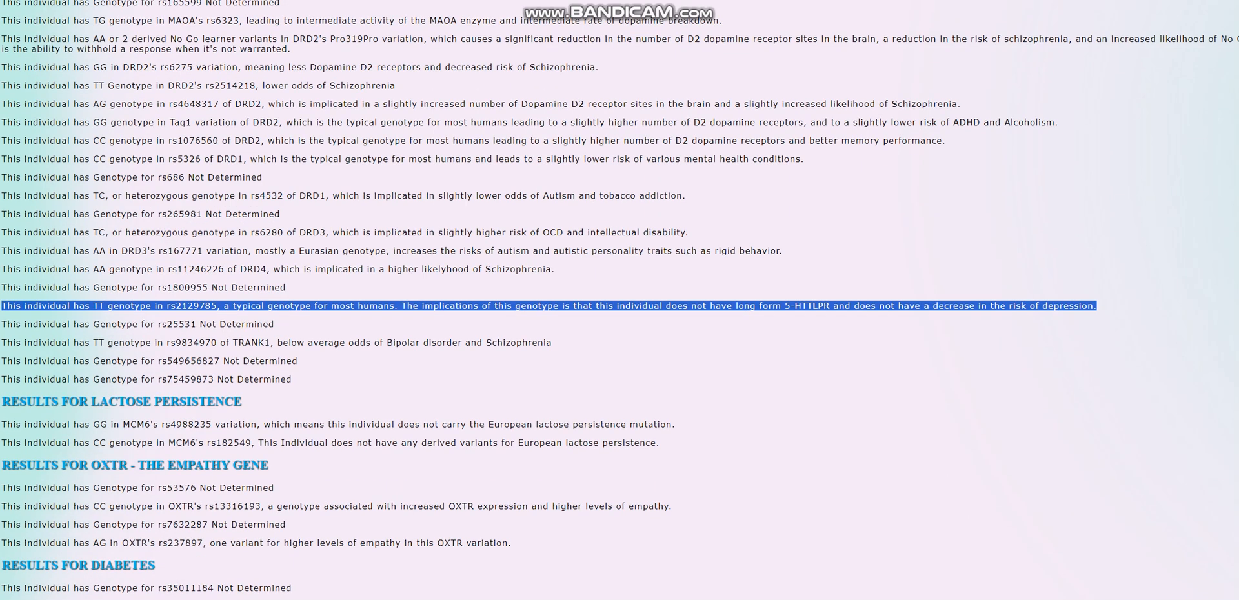
left_click_drag(660, 442, 2, 425)
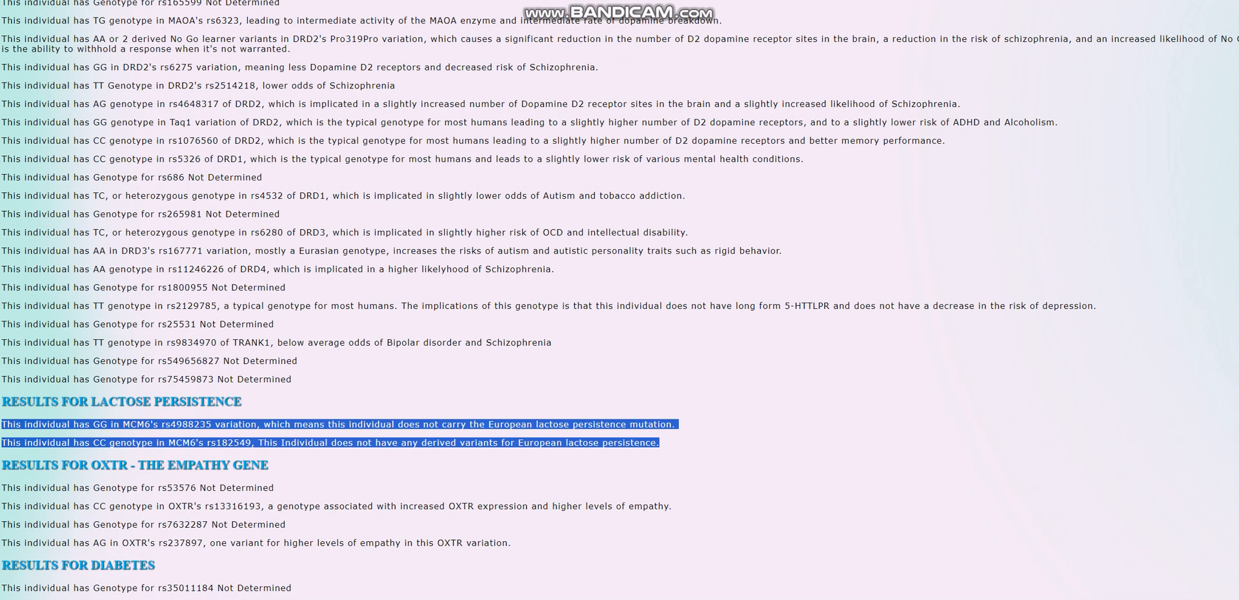
scroll(620, 301, "down", 2)
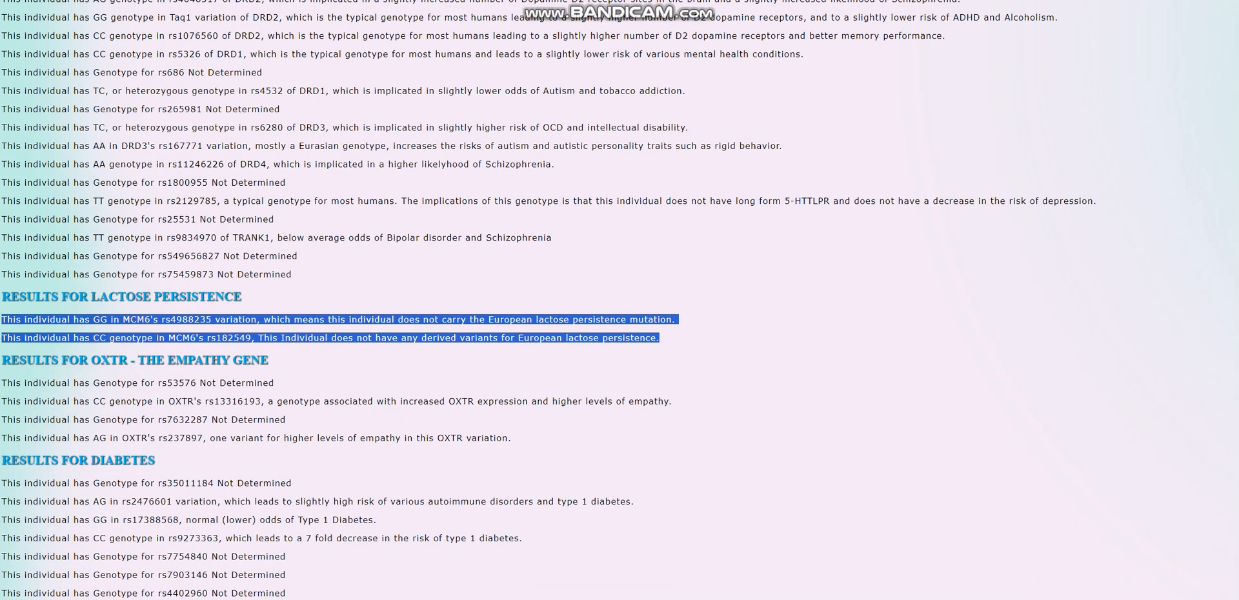
scroll(620, 300, "down", 1)
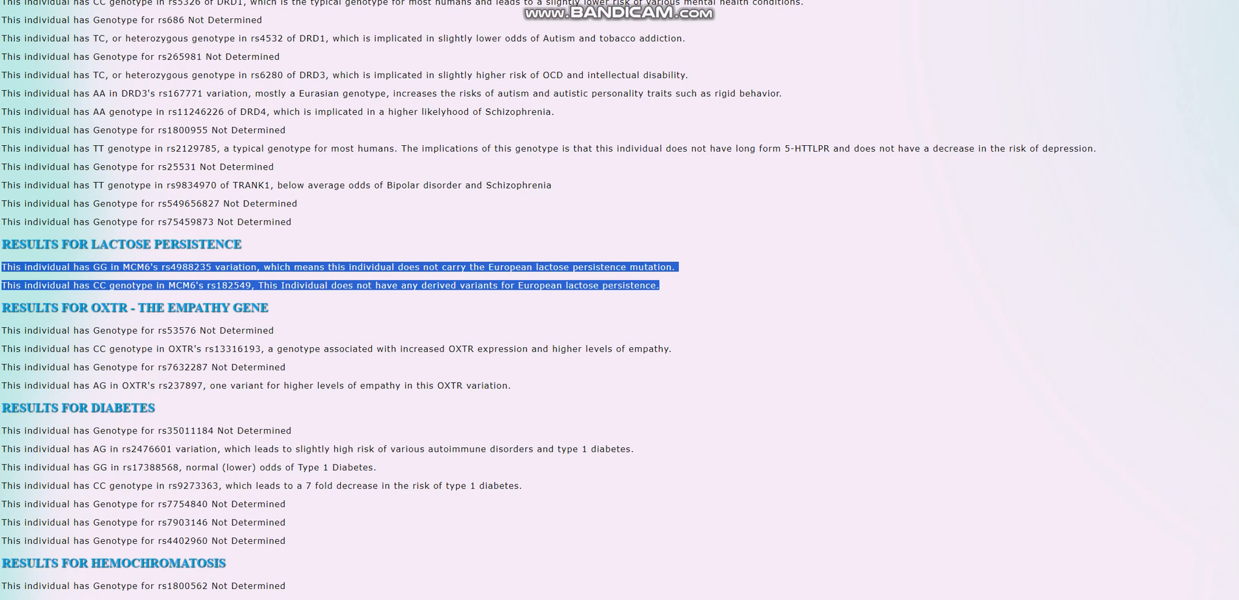
left_click_drag(94, 350, 544, 348)
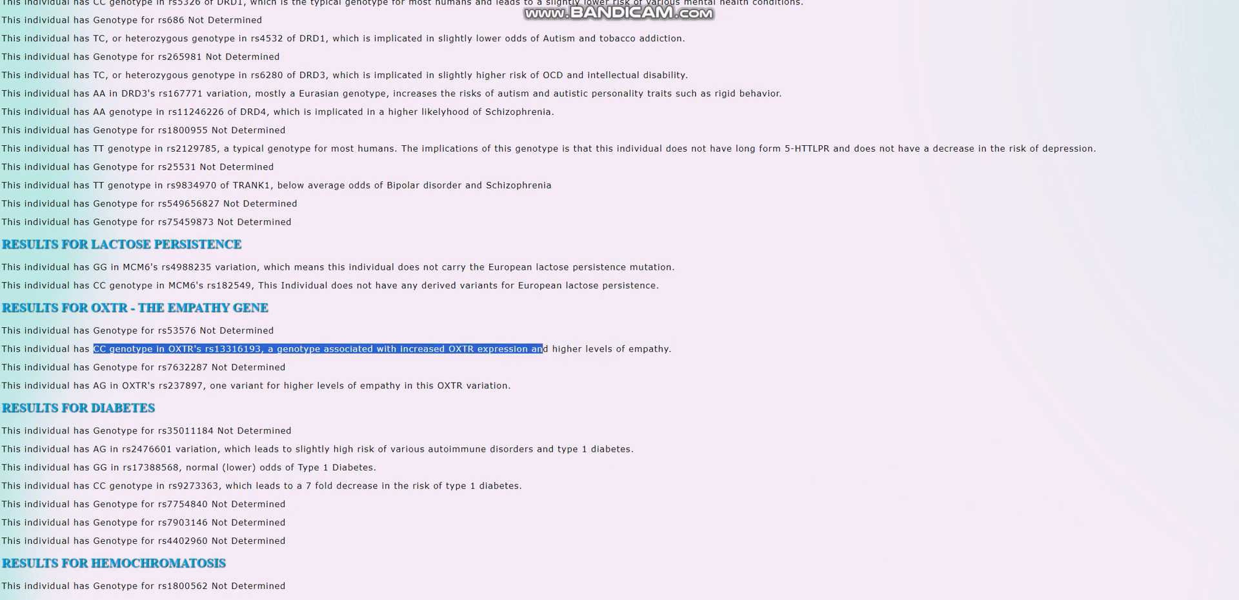
left_click_drag(543, 349, 673, 349)
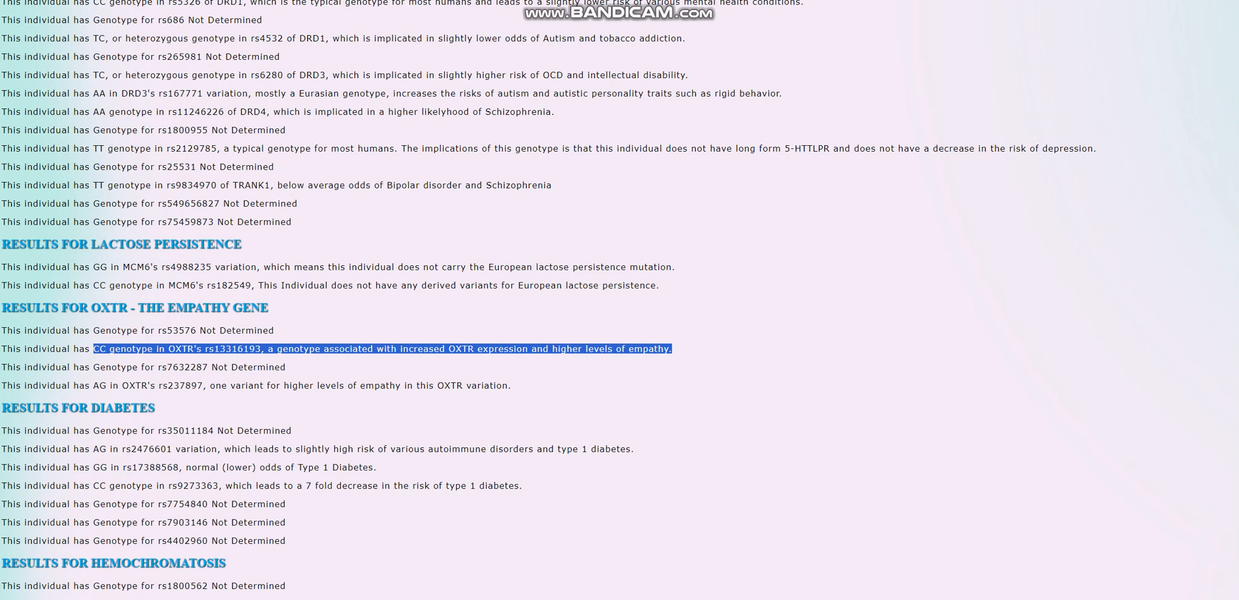
scroll(620, 348, "down", 3)
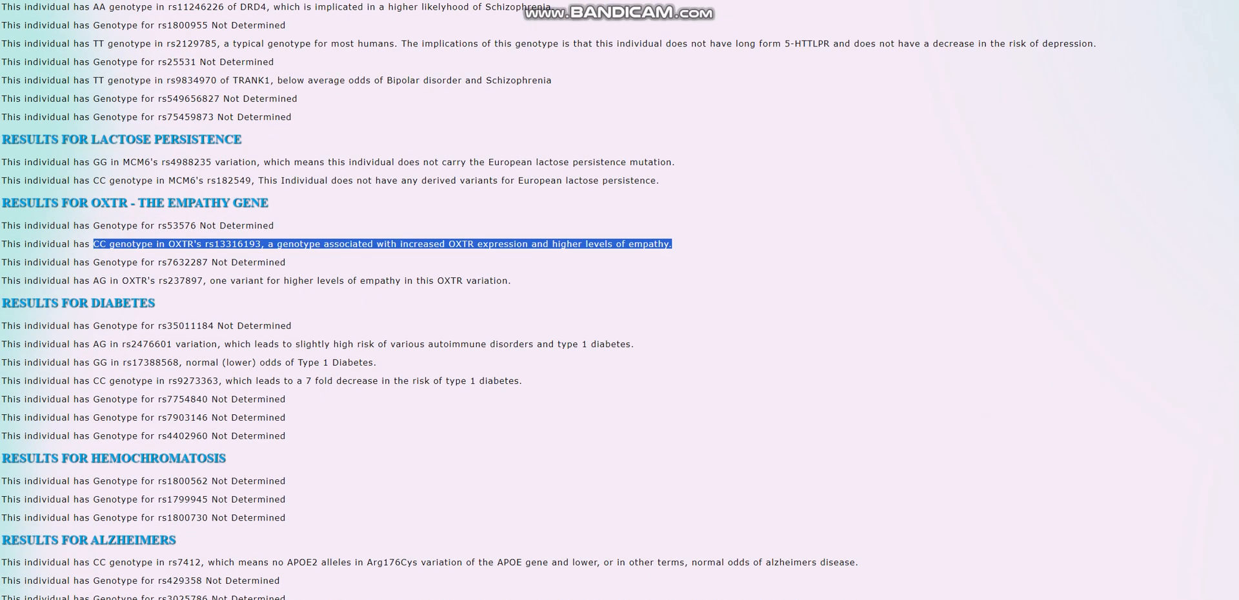
scroll(620, 349, "down", 2)
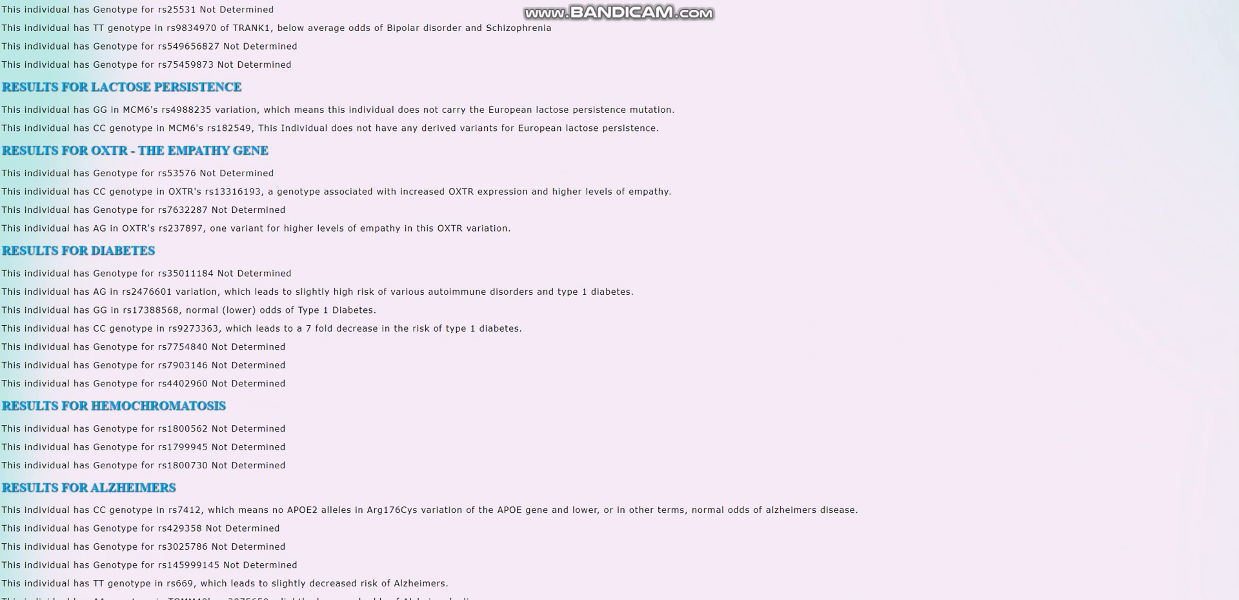
triple_click(262, 328)
scroll(620, 350, "down", 4)
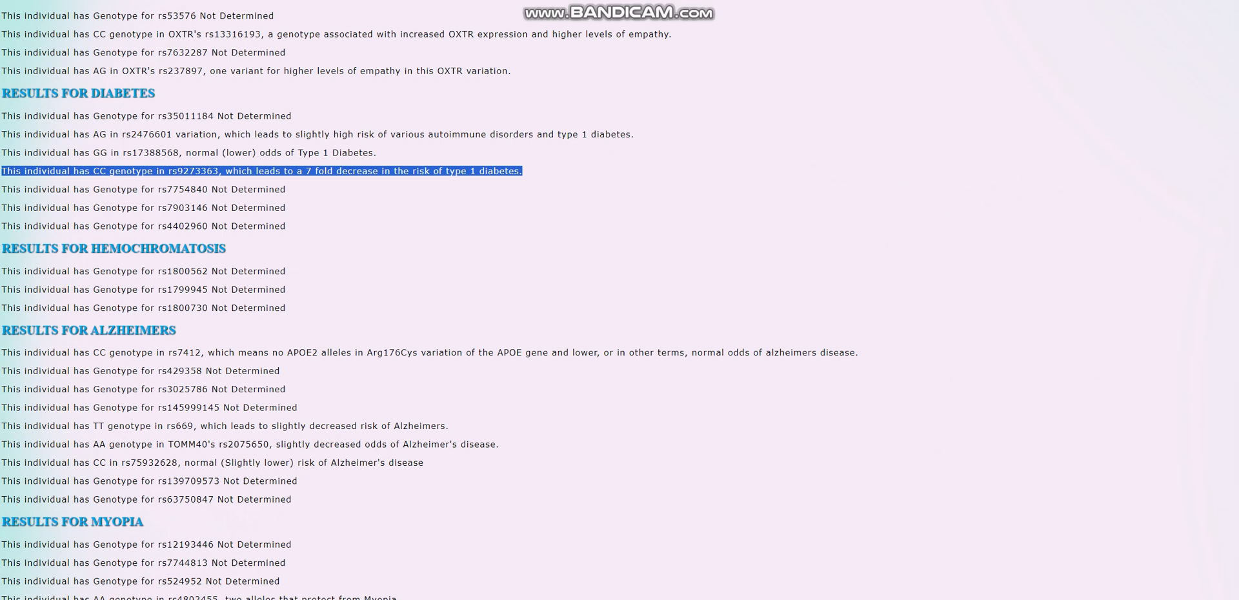
left_click_drag(109, 353, 318, 352)
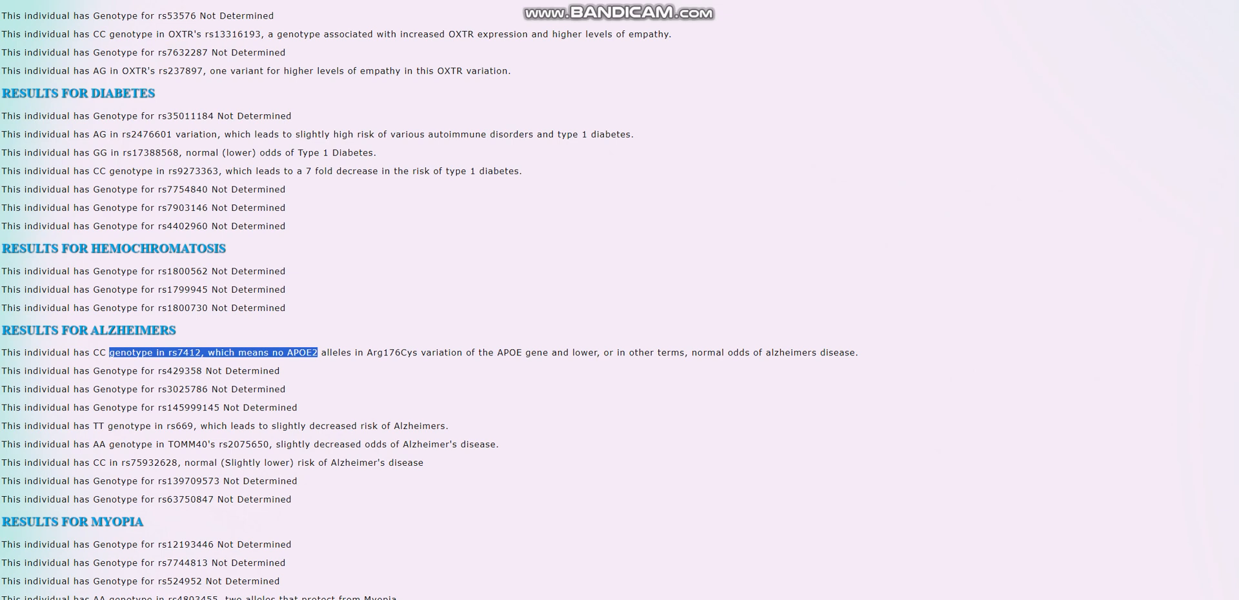
scroll(426, 349, "down", 3)
scroll(426, 348, "down", 2)
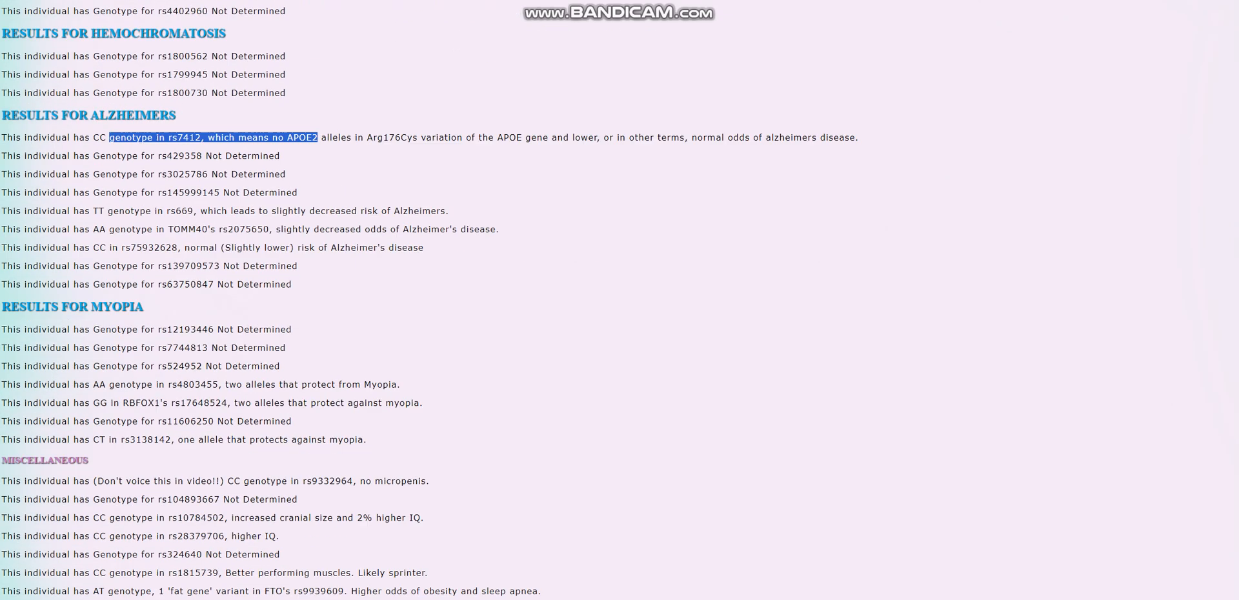
scroll(426, 348, "down", 1)
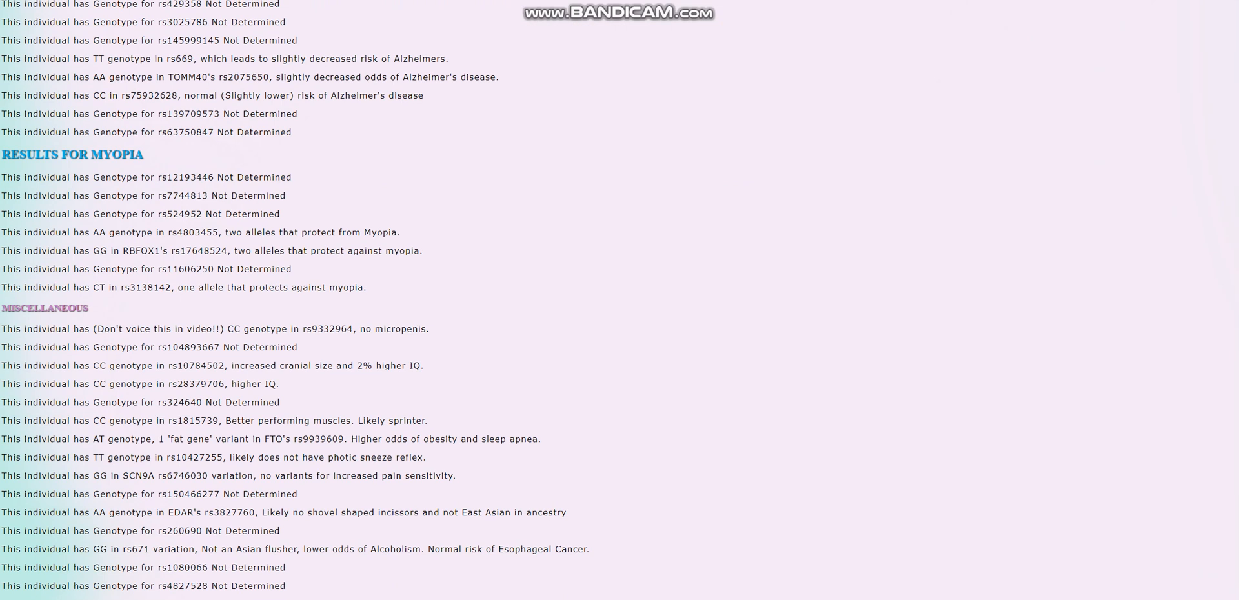
Step: Highlight the no-micropenis result, the FTO rs9939609 fat gene variant and the SCN9A no pain-sensitivity finding
left_click_drag(360, 329, 430, 330)
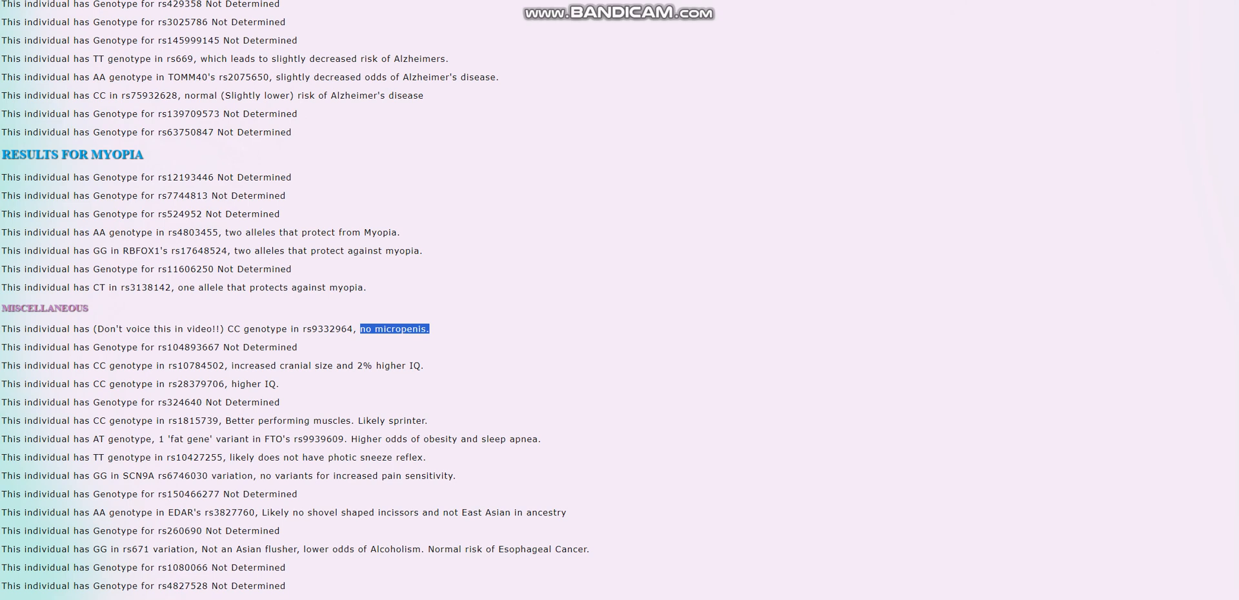
scroll(387, 330, "down", 3)
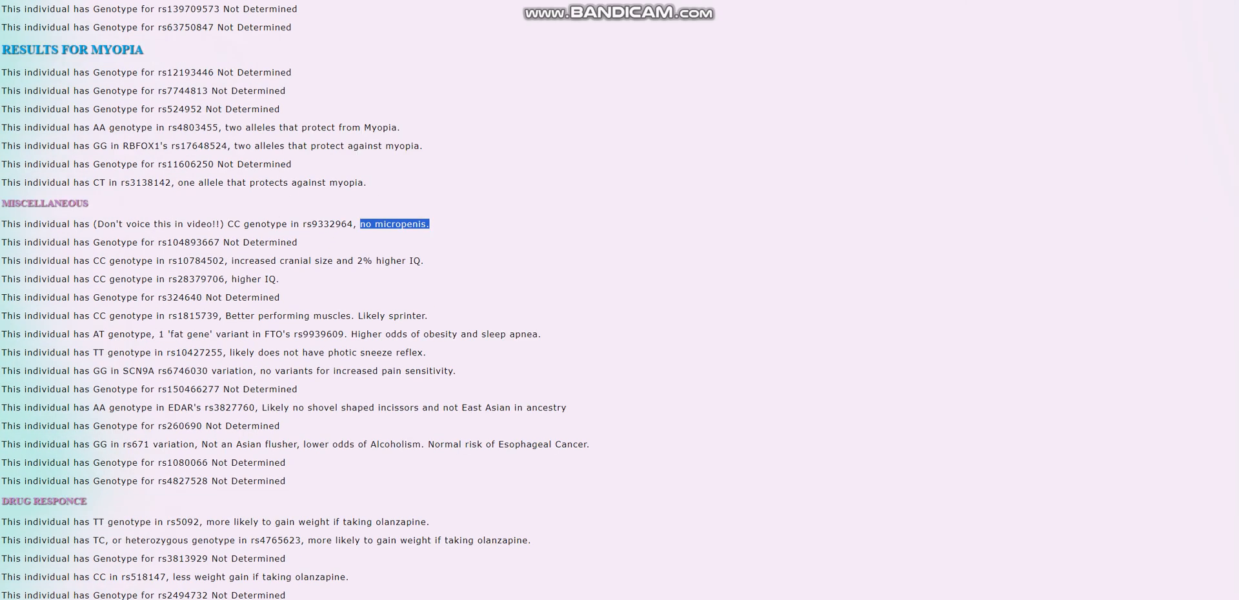
left_click_drag(160, 335, 351, 335)
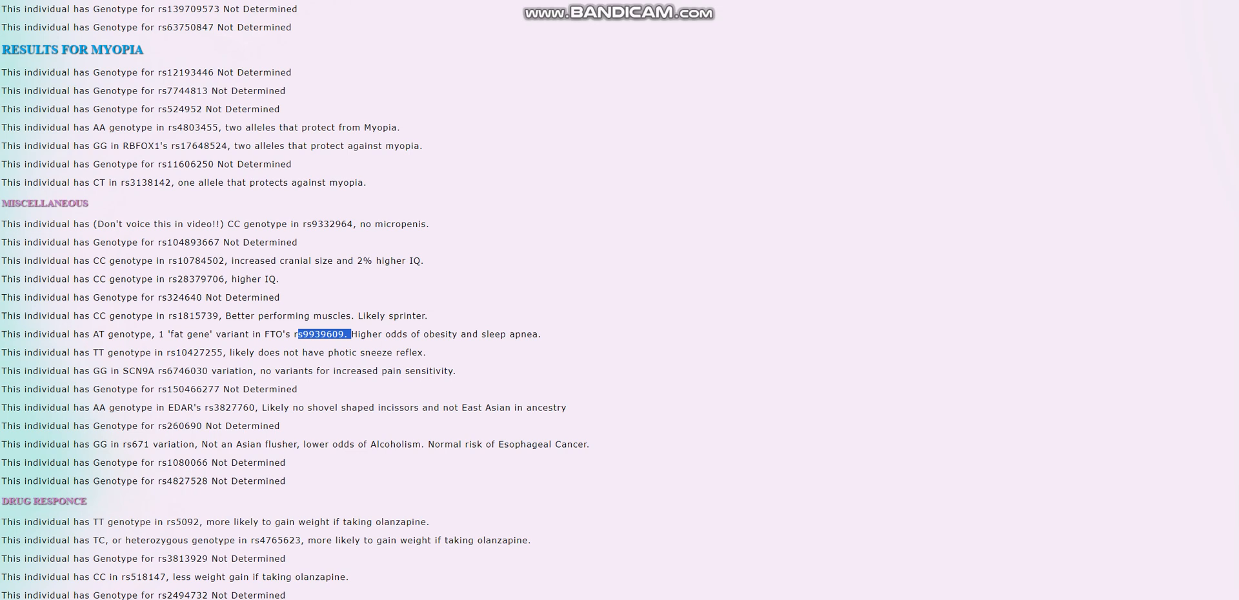
scroll(388, 330, "down", 1)
left_click_drag(254, 318, 456, 317)
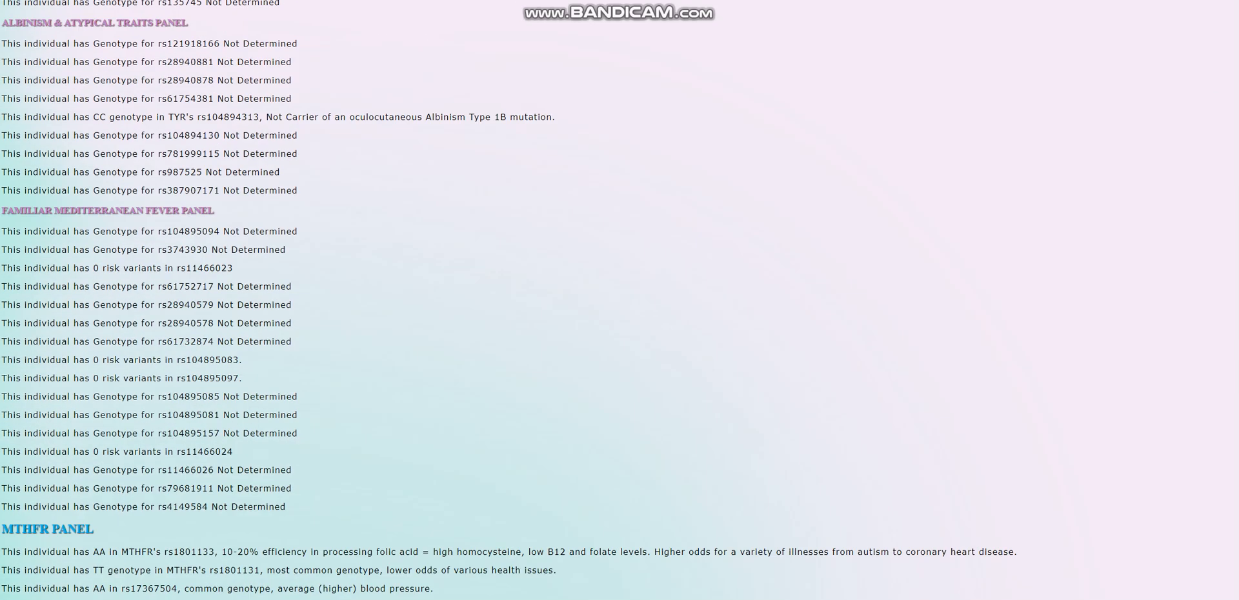
scroll(387, 330, "down", 2)
scroll(388, 329, "down", 2)
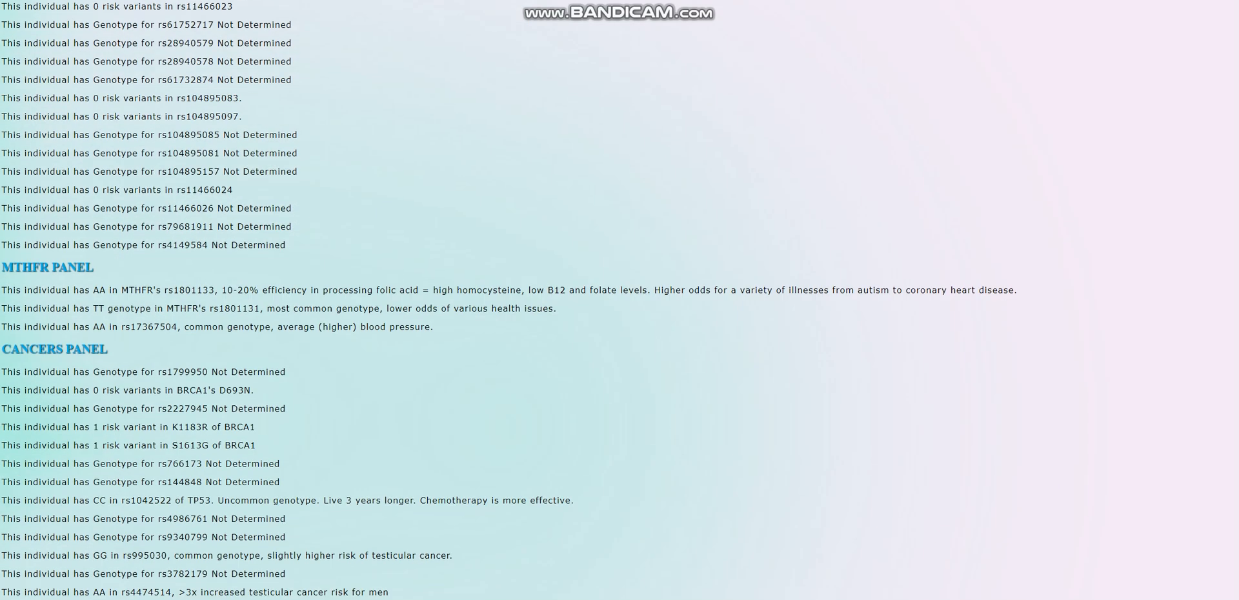
Step: Highlight rs1801133's AA genotype, 10-20% folic acid efficiency and higher illness odds, then rs17367504's AA genotype and higher blood pressure
left_click_drag(91, 289, 214, 289)
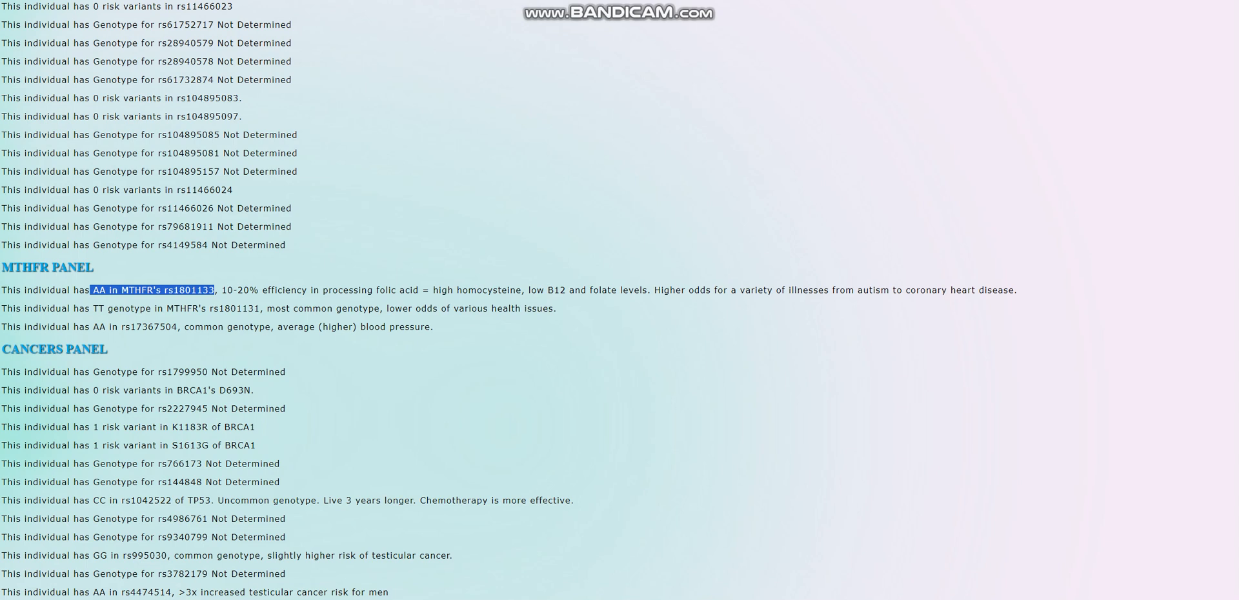
mouse_move(222, 290)
left_mouse_down()
mouse_move(433, 290)
mouse_move(419, 289)
left_mouse_up()
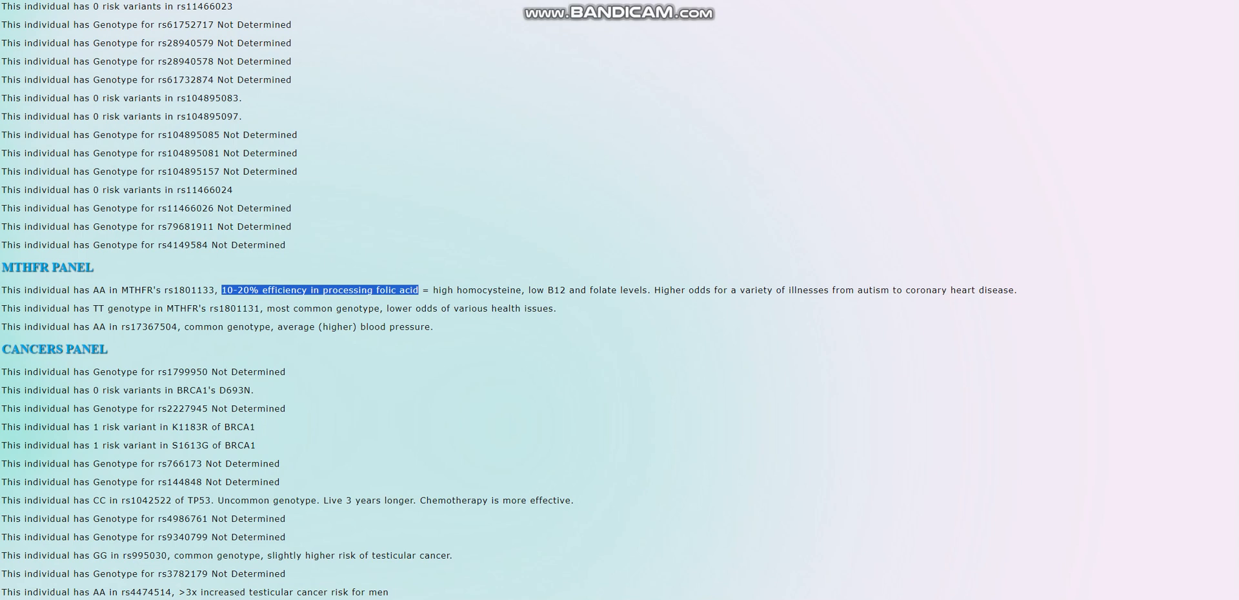
left_click_drag(651, 290, 1018, 289)
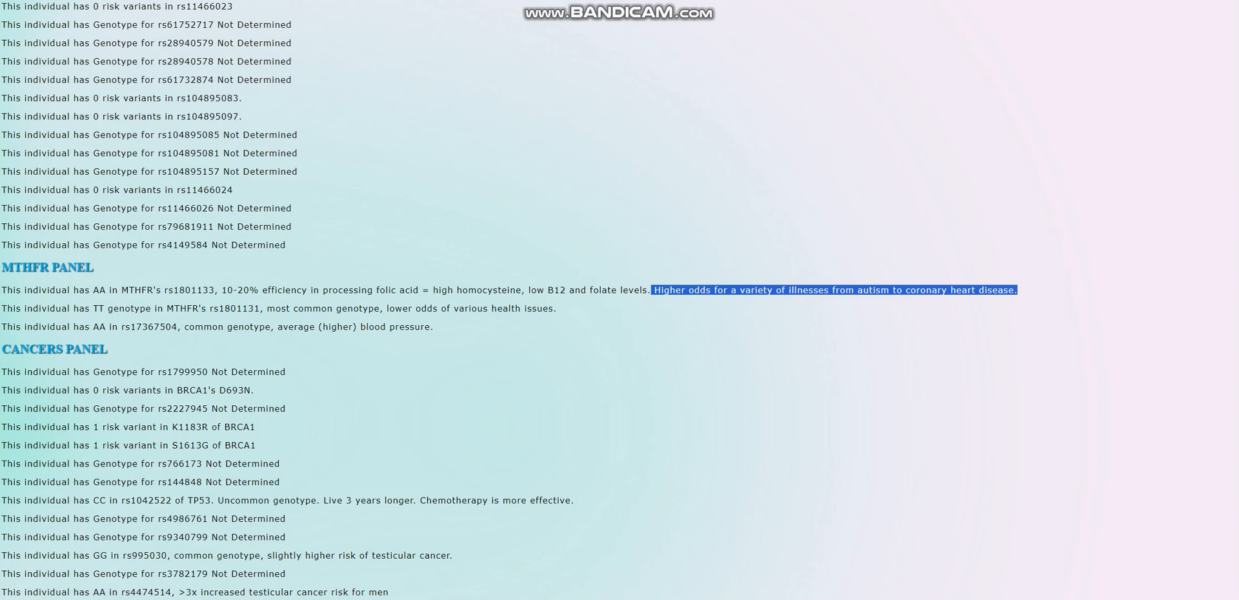
left_click_drag(91, 327, 181, 327)
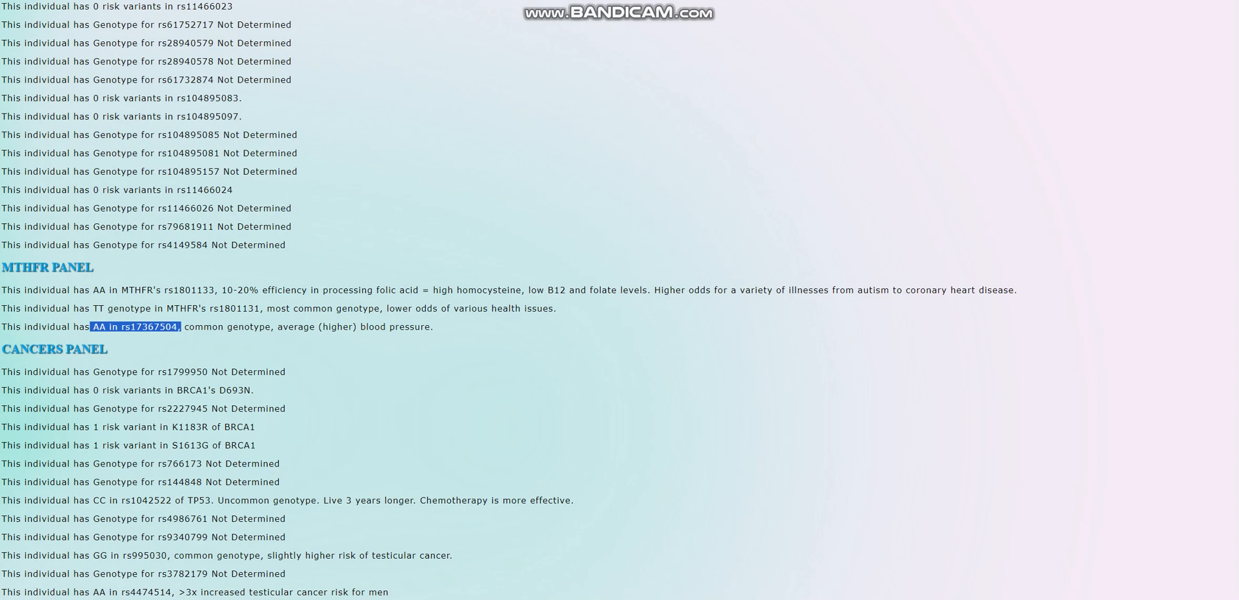
left_click_drag(273, 327, 433, 327)
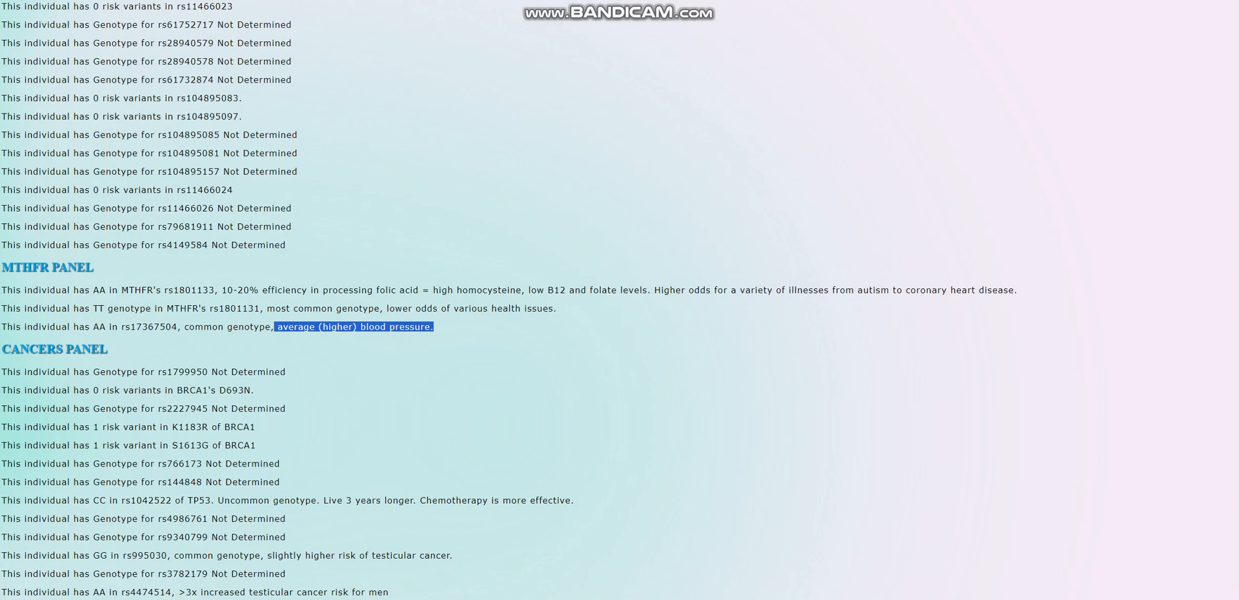
scroll(434, 327, "down", 3)
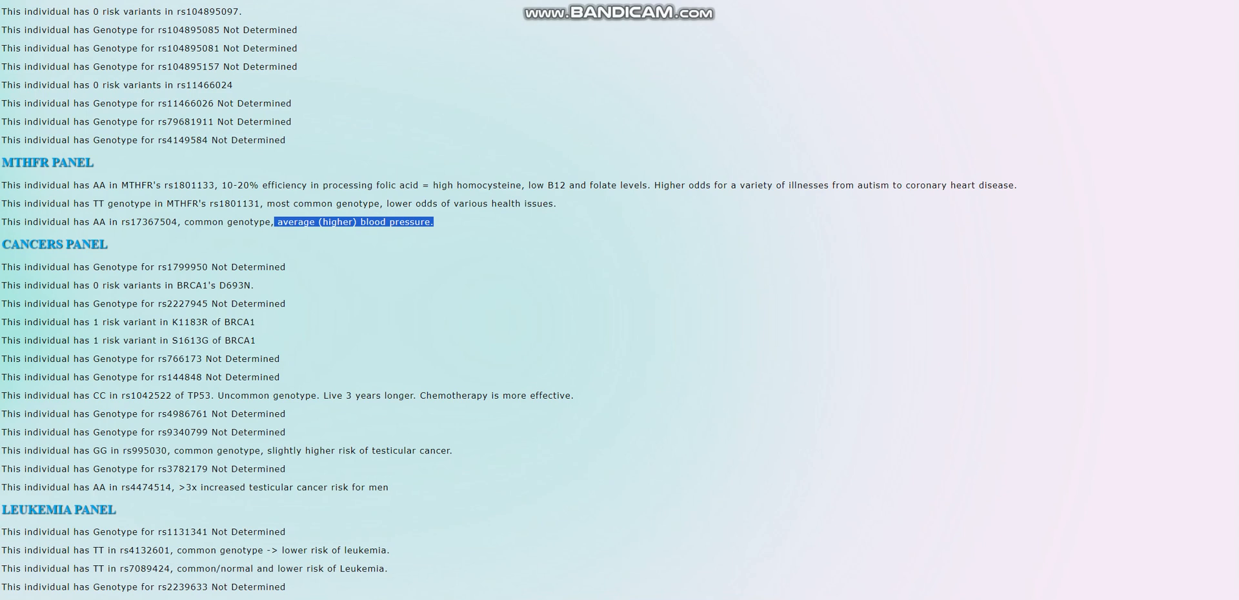
scroll(434, 327, "down", 4)
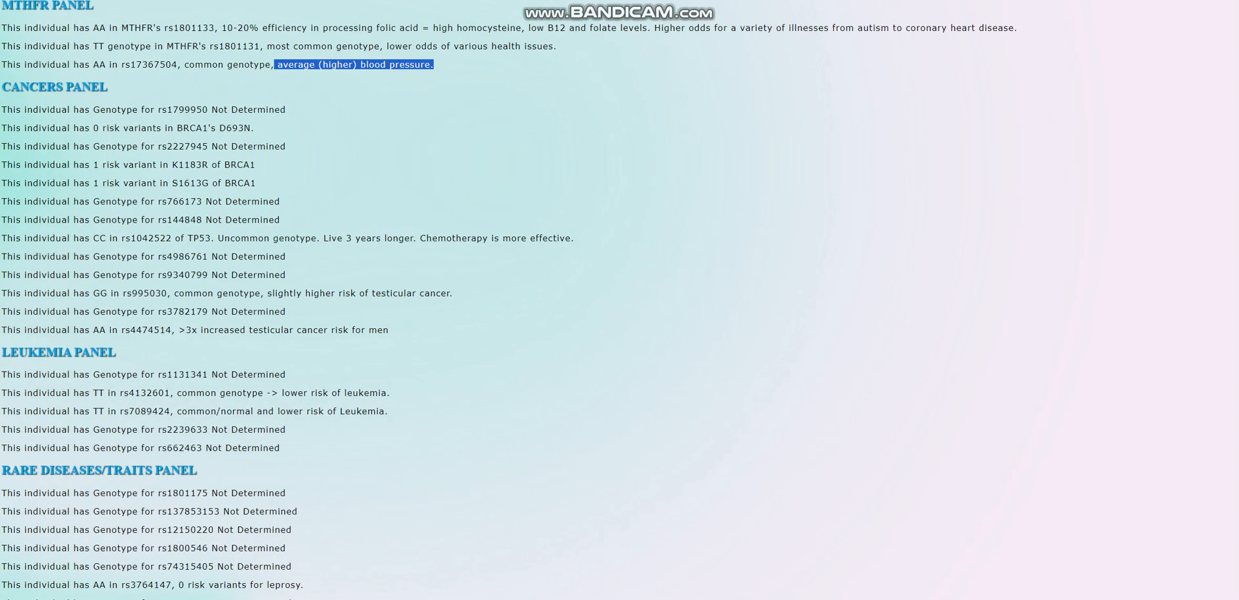
Step: Highlight both lower leukemia risk results and the CCR3 and R262W allergy risk variant lines
left_click_drag(389, 411, 2, 393)
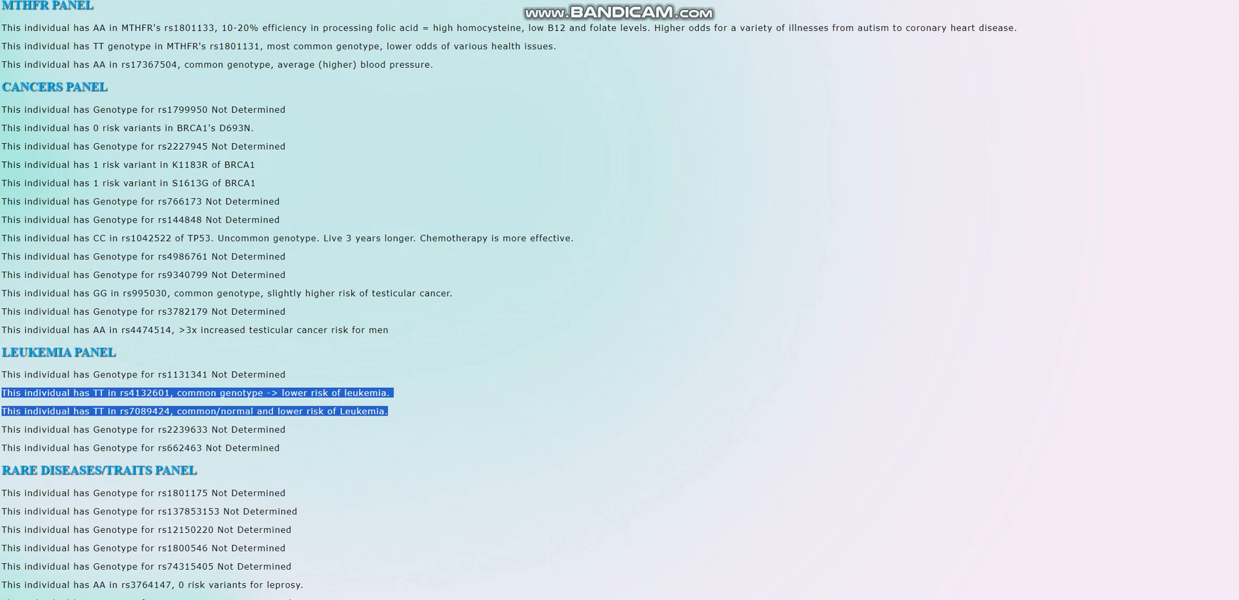
scroll(434, 328, "down", 4)
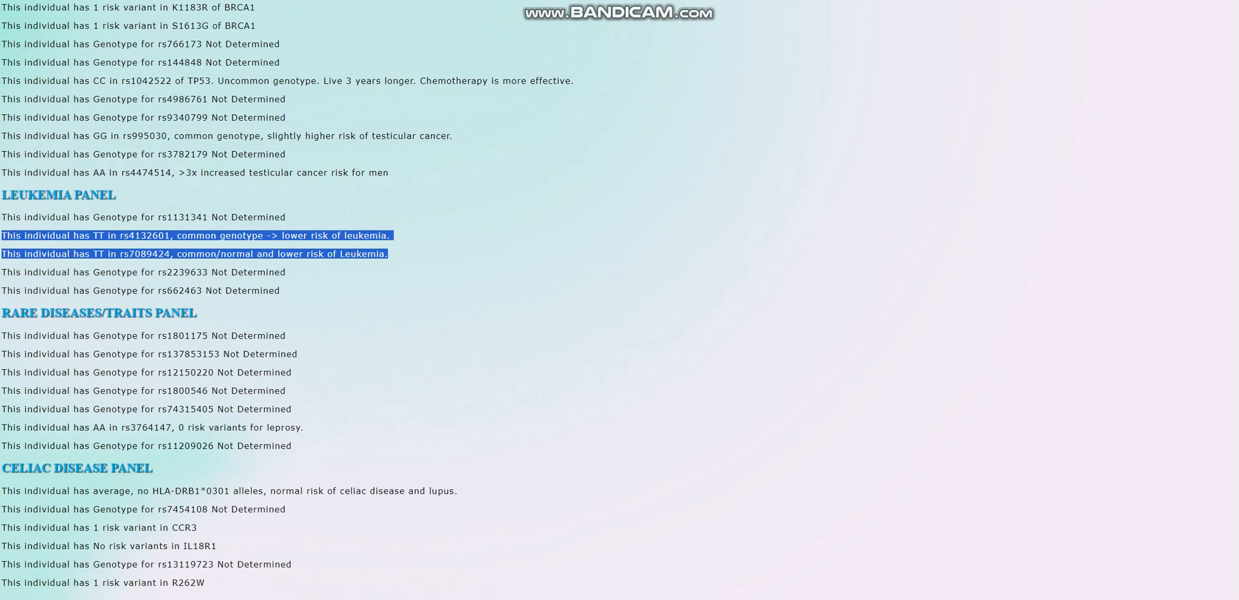
scroll(433, 327, "down", 1)
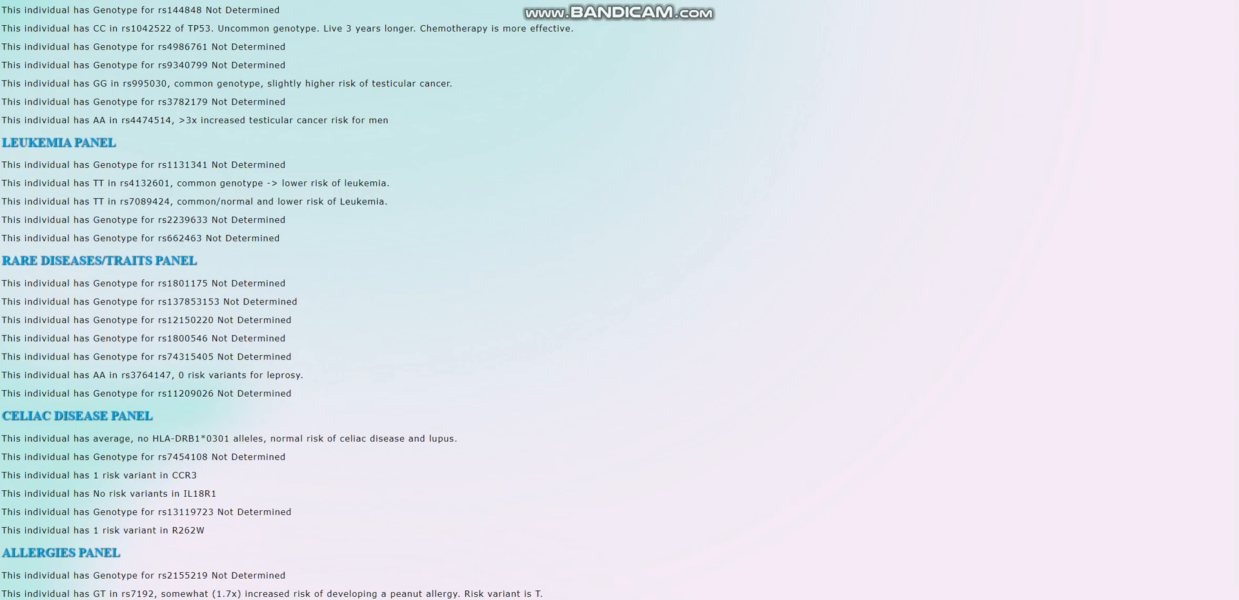
left_click_drag(197, 475, 0, 475)
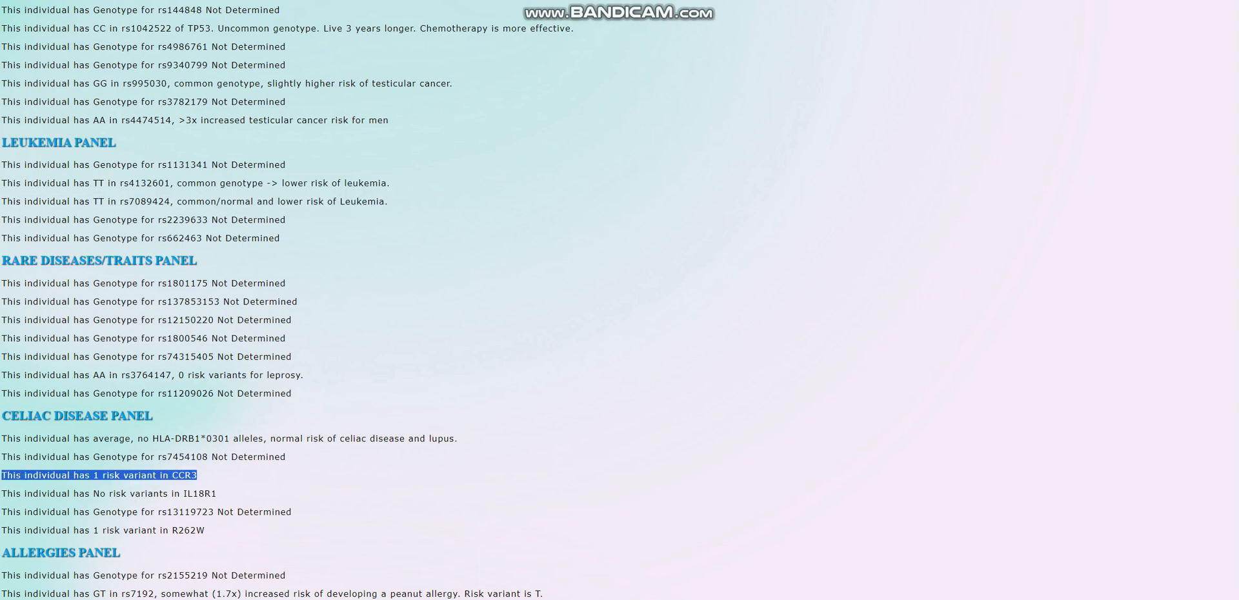
left_click_drag(206, 530, 16, 531)
left_click_drag(197, 475, 0, 476)
left_click_drag(205, 531, 1, 531)
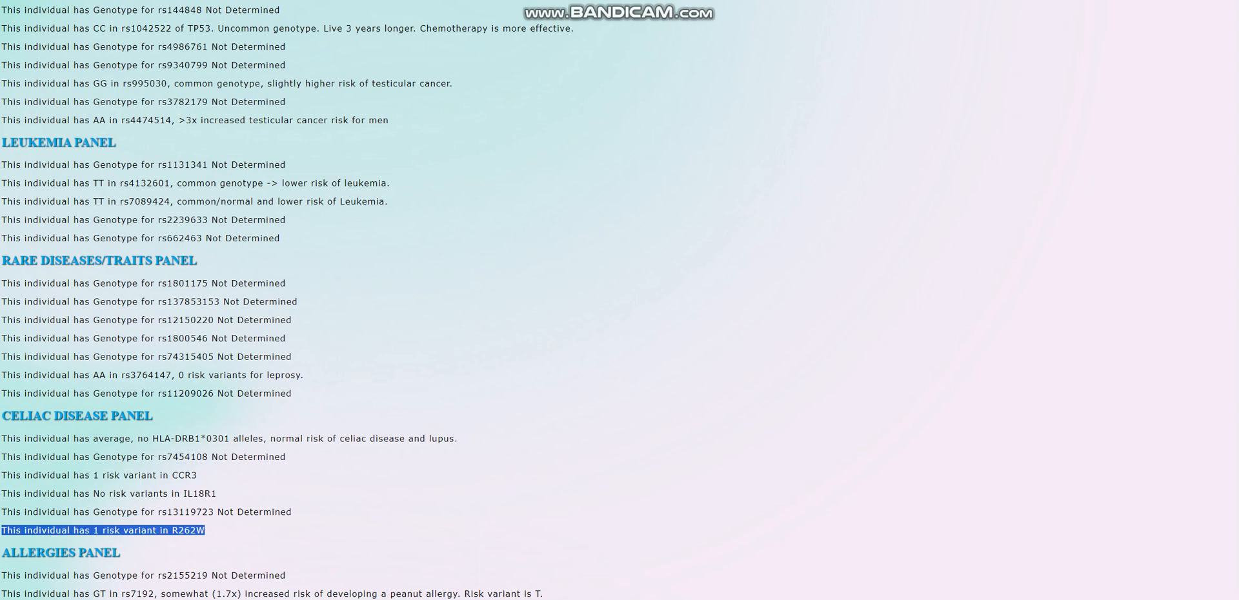
scroll(620, 388, "down", 3)
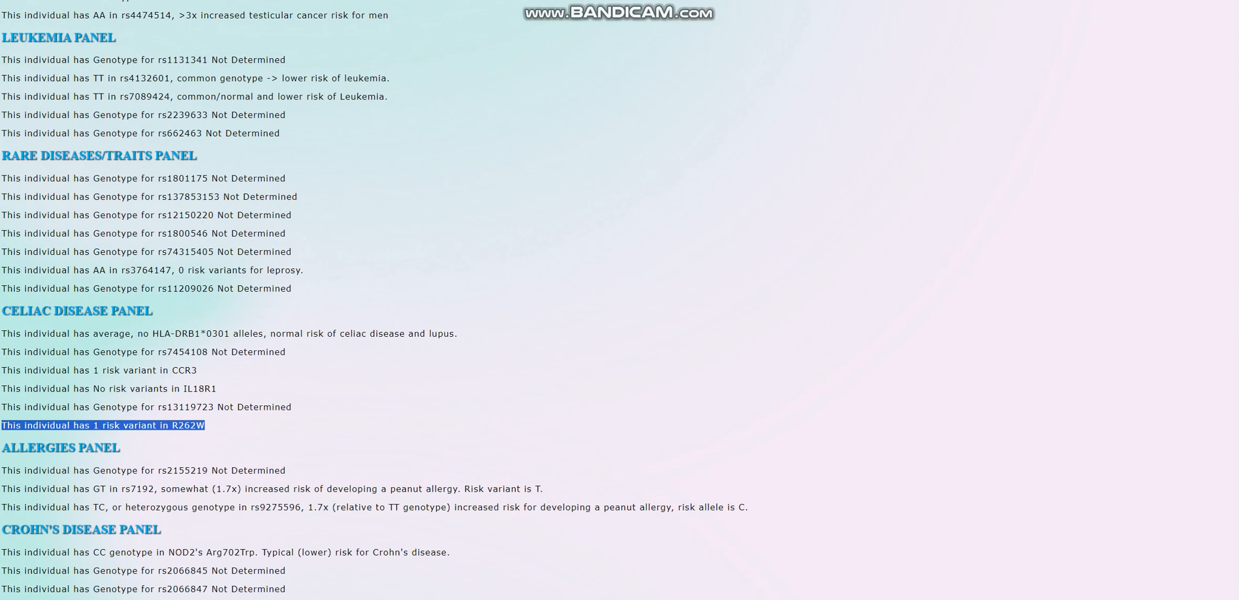
scroll(621, 388, "down", 2)
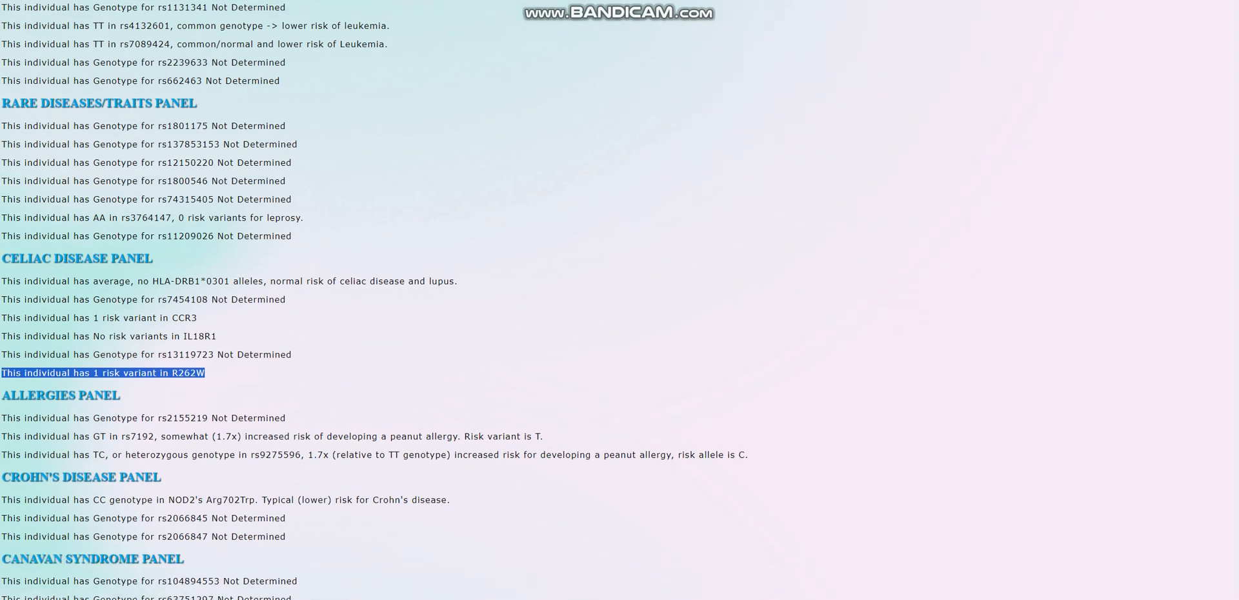
Step: Highlight the two peanut allergy risk lines and the three Crohn's NOD2 panel lines, return to the top and open the polygenic risk scores
left_click_drag(749, 456, 3, 435)
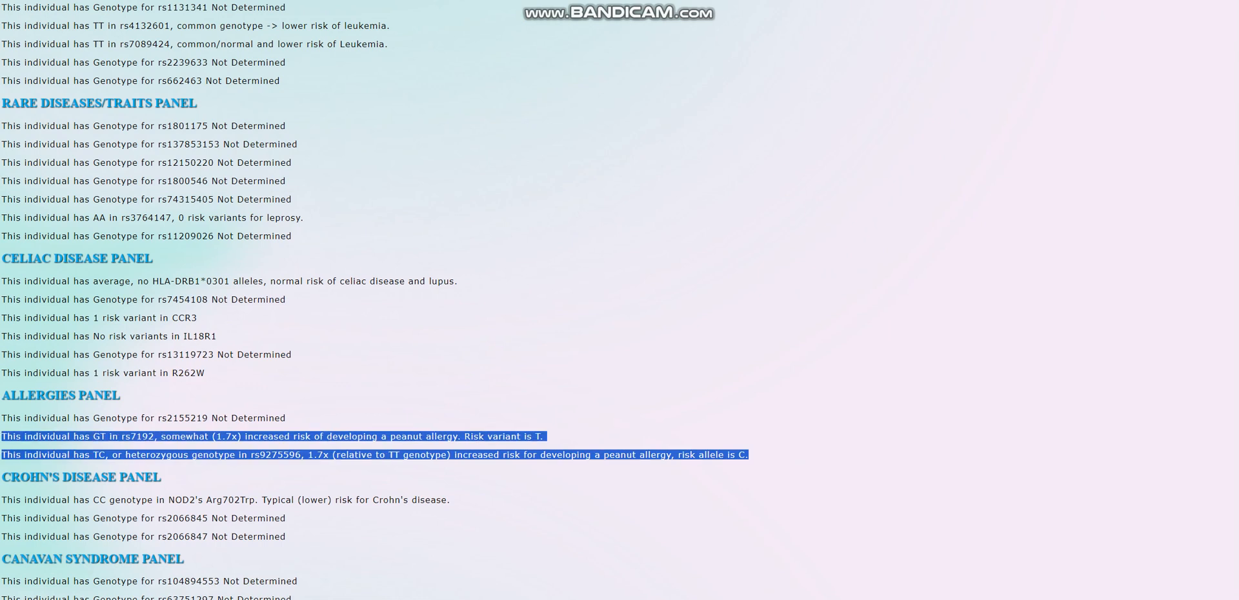
scroll(619, 387, "down", 2)
scroll(620, 387, "down", 2)
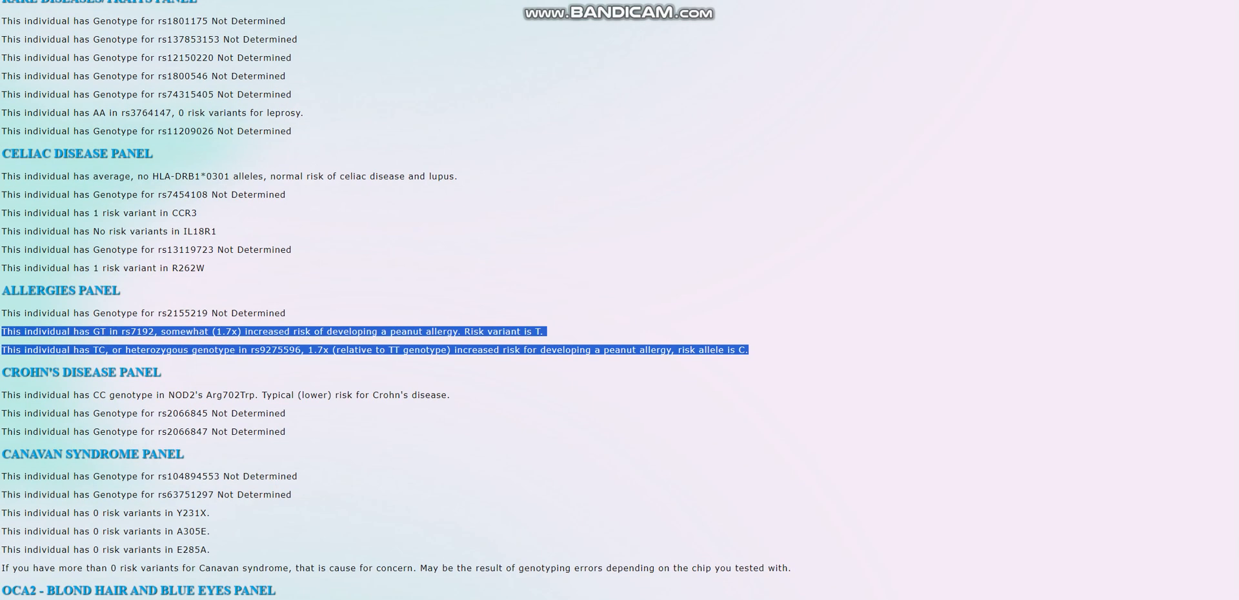
left_click_drag(451, 396, 2, 395)
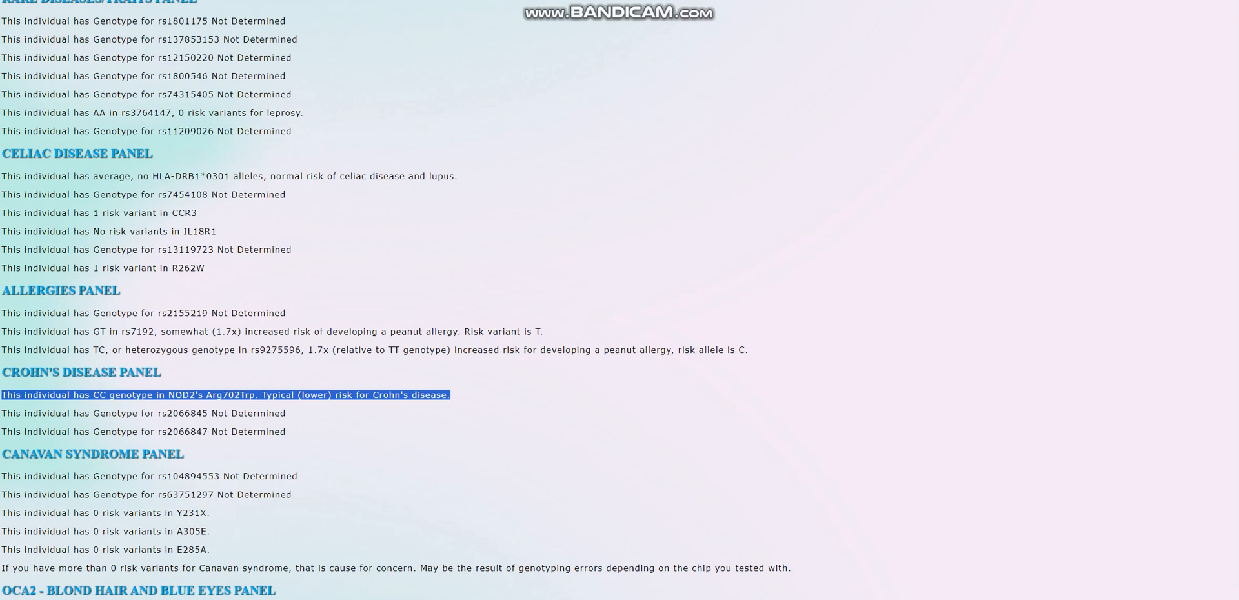
left_click_drag(287, 431, 2, 395)
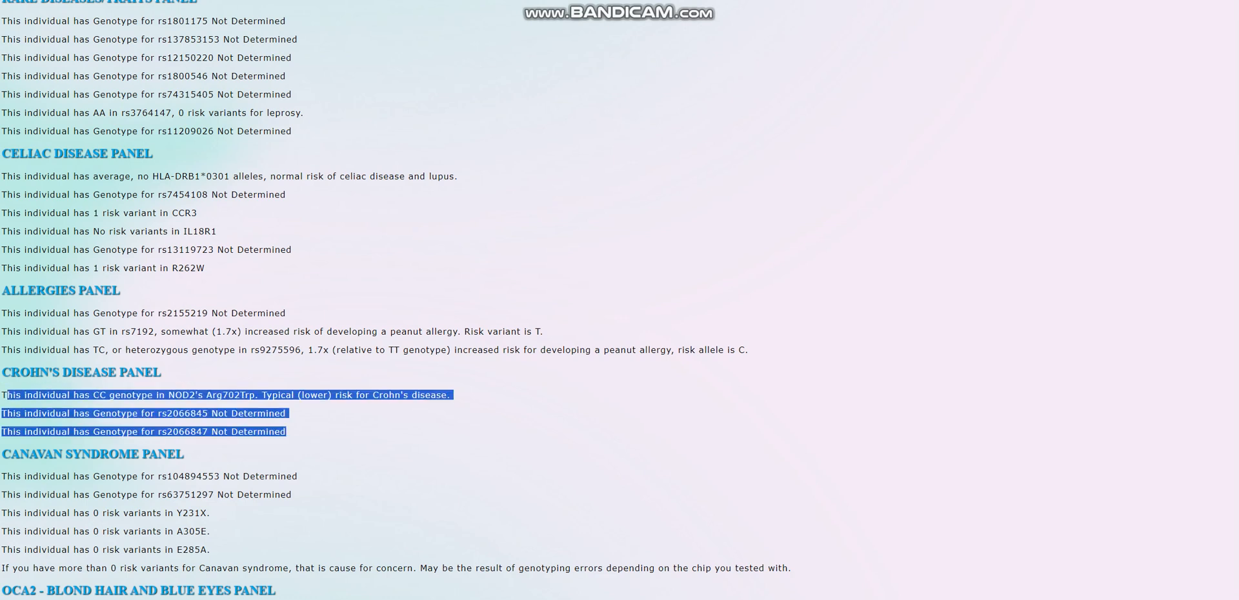
scroll(619, 388, "up", 1)
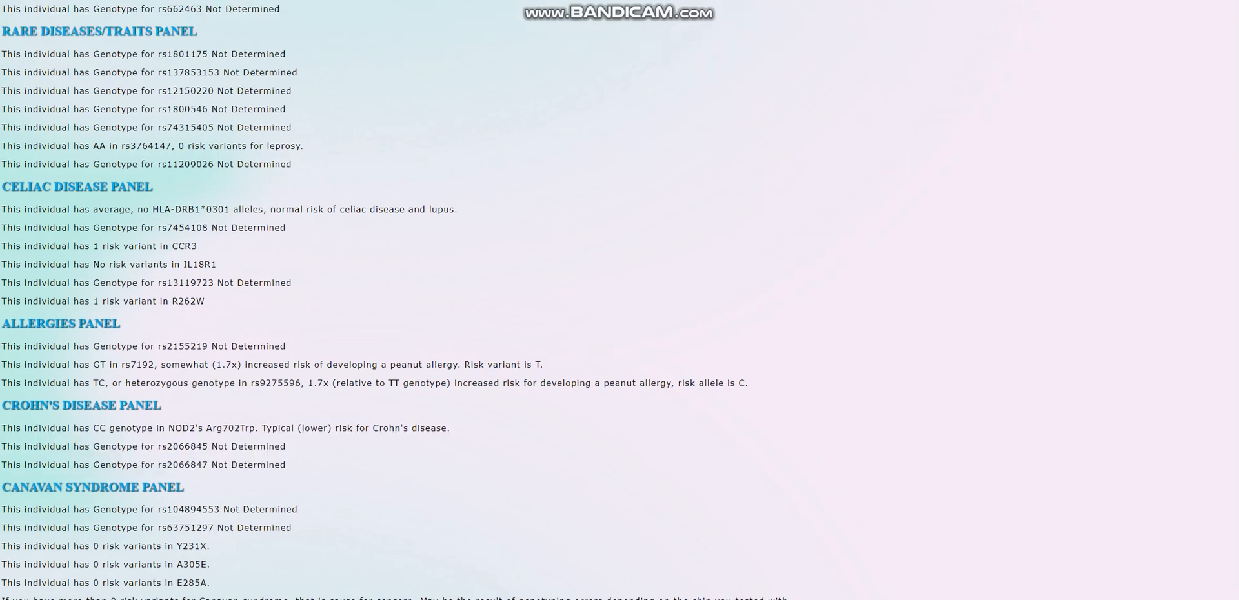
key("Home")
left_click(50, 386)
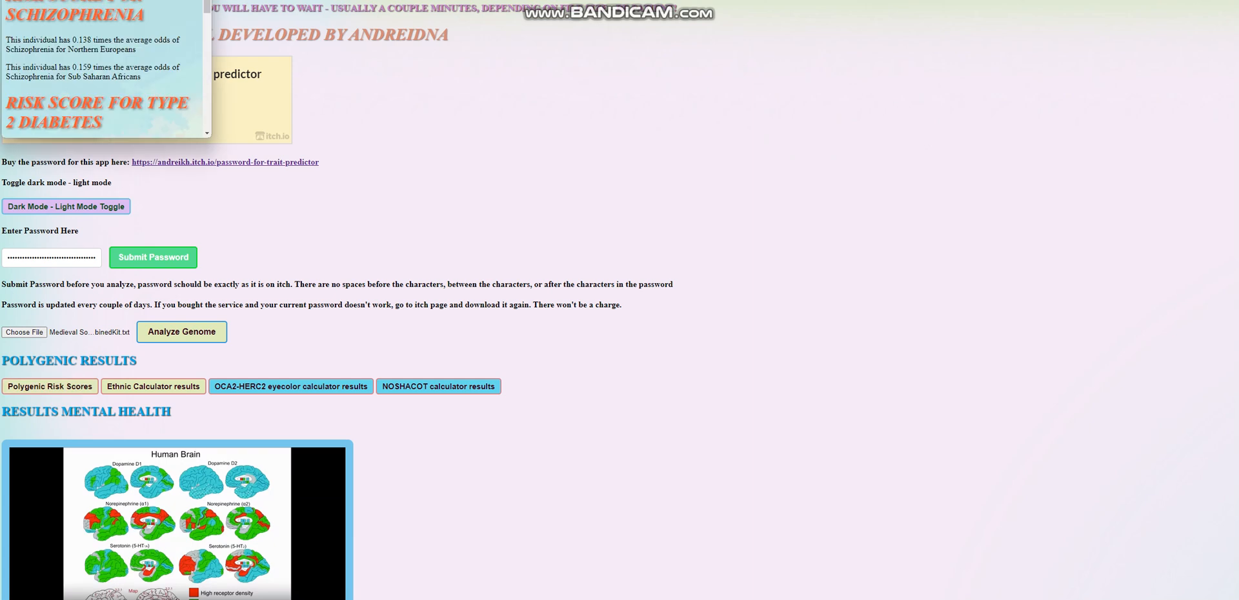
Step: Bring the risk scores window into view, highlight the 16 Crohn's variants total, then close the window
left_click_drag(97, 5, 242, 51)
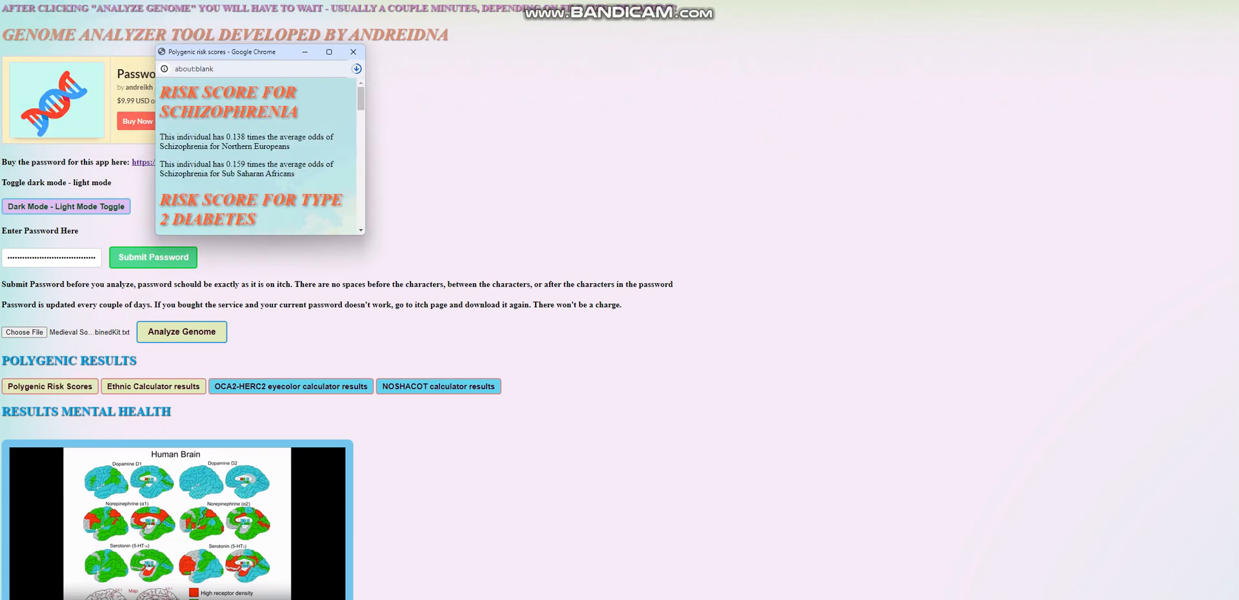
left_click_drag(362, 231, 823, 451)
scroll(484, 291, "down", 3)
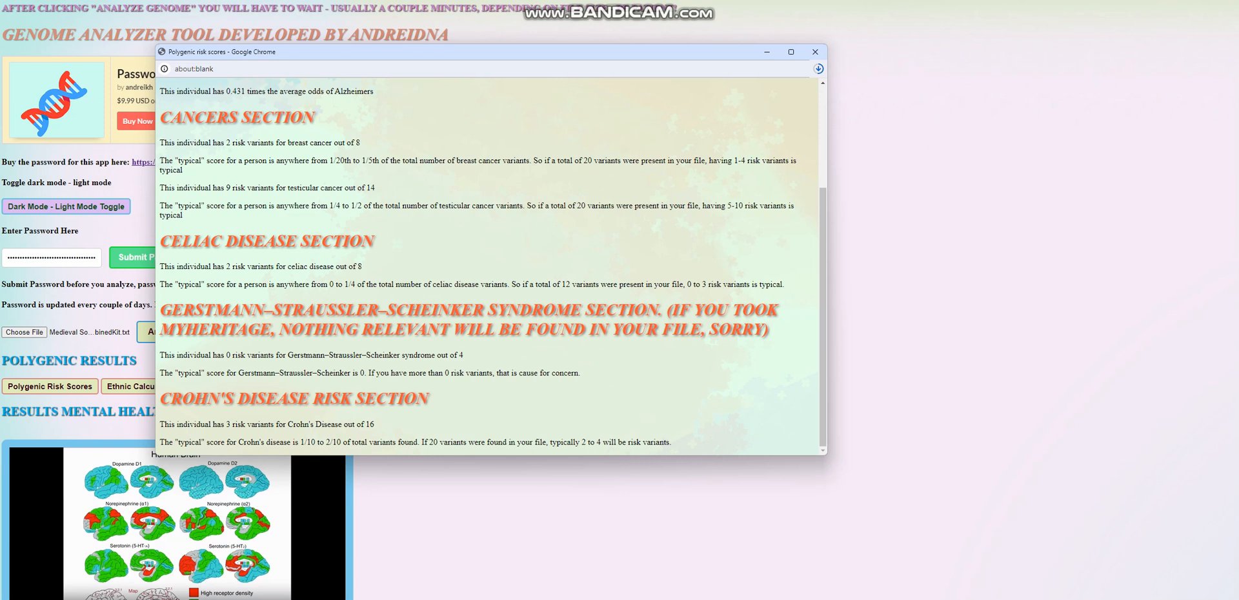
double_click(370, 424)
left_click(816, 52)
scroll(388, 338, "down", 5)
scroll(387, 339, "down", 5)
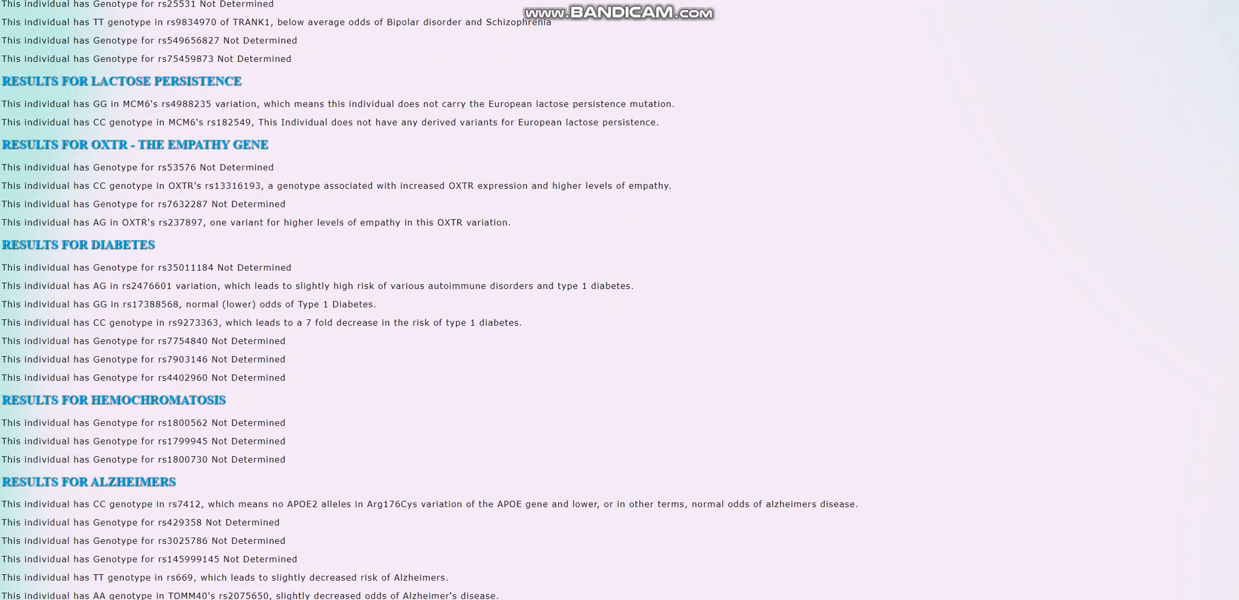
scroll(388, 339, "down", 5)
scroll(388, 339, "down", 3)
scroll(388, 340, "down", 5)
scroll(388, 338, "down", 5)
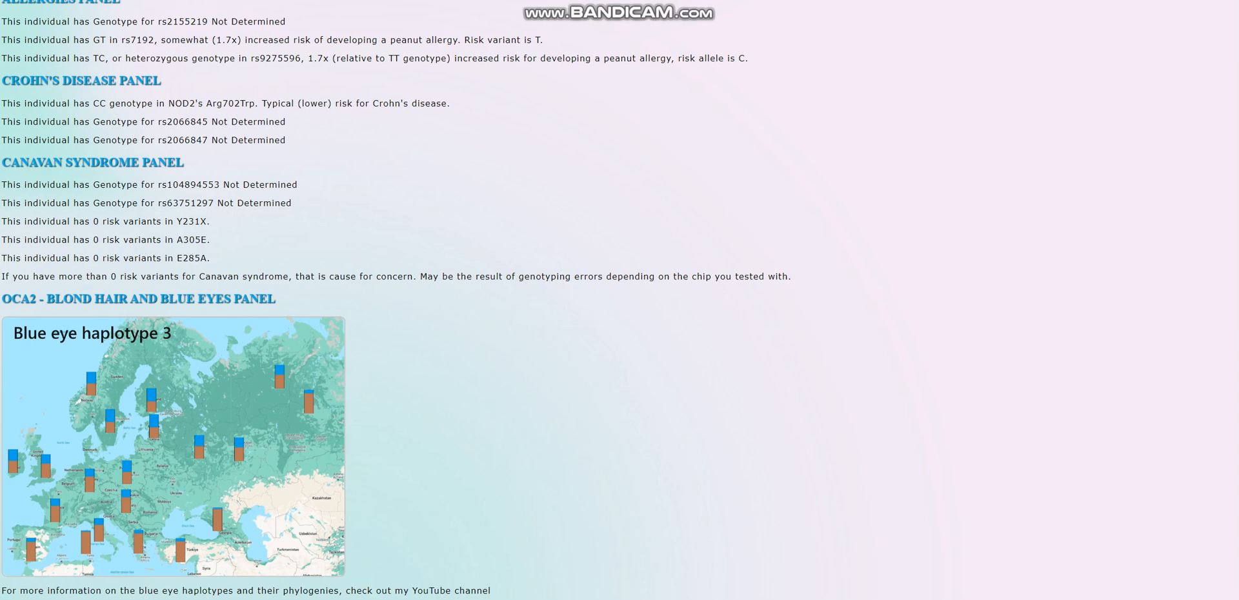
Step: Highlight the NOD2 Arg702Trp typical lower Crohn's risk and the three zero-risk Canavan lines, then jump back to the page top
left_click_drag(157, 103, 258, 103)
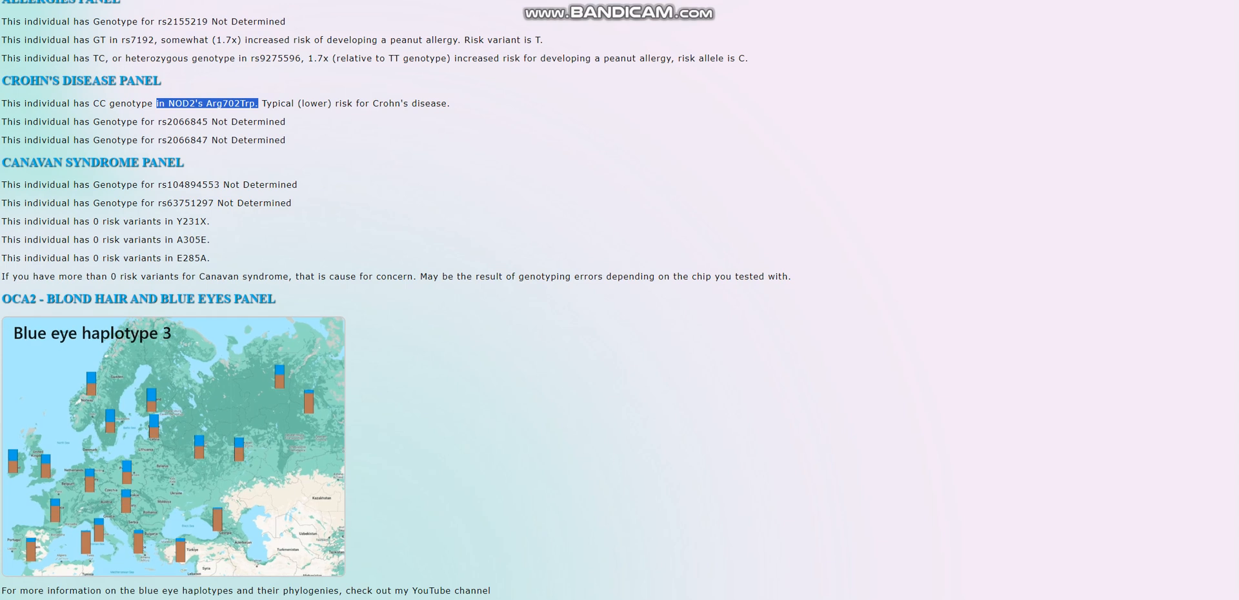
left_click_drag(261, 102, 448, 103)
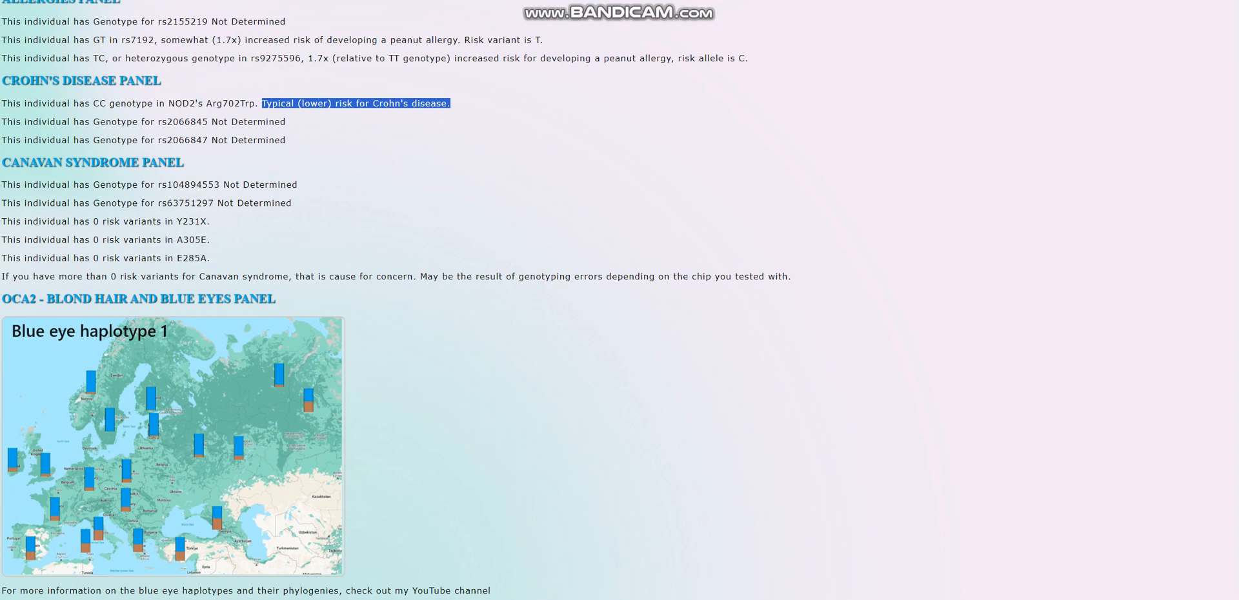
left_click_drag(2, 220, 209, 257)
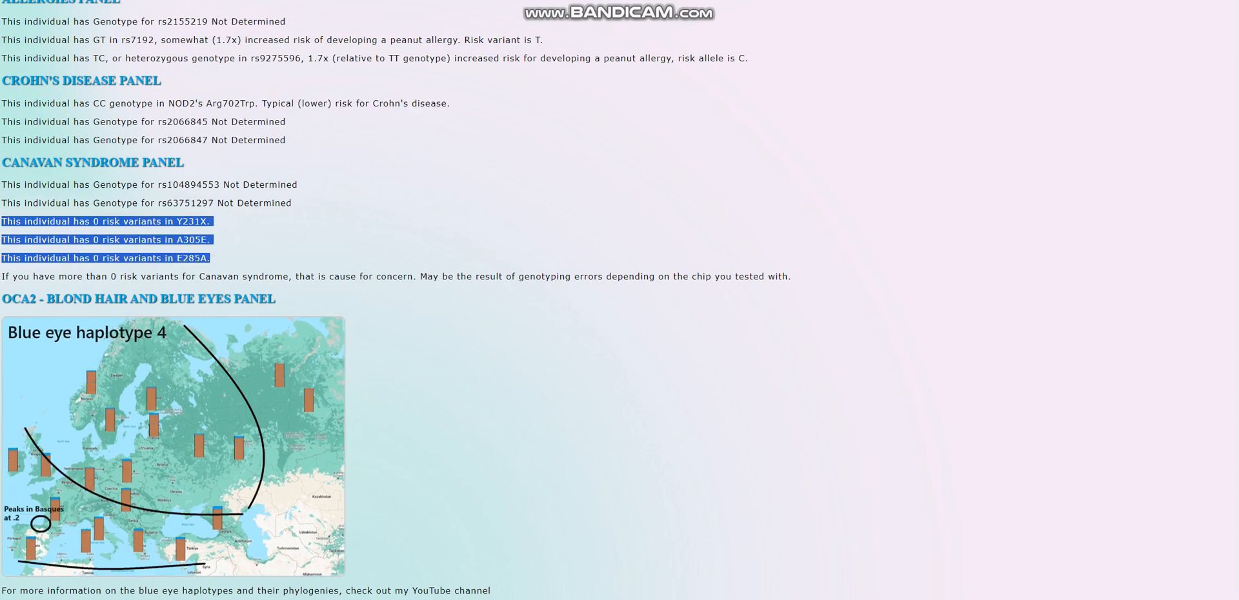
left_click(484, 387)
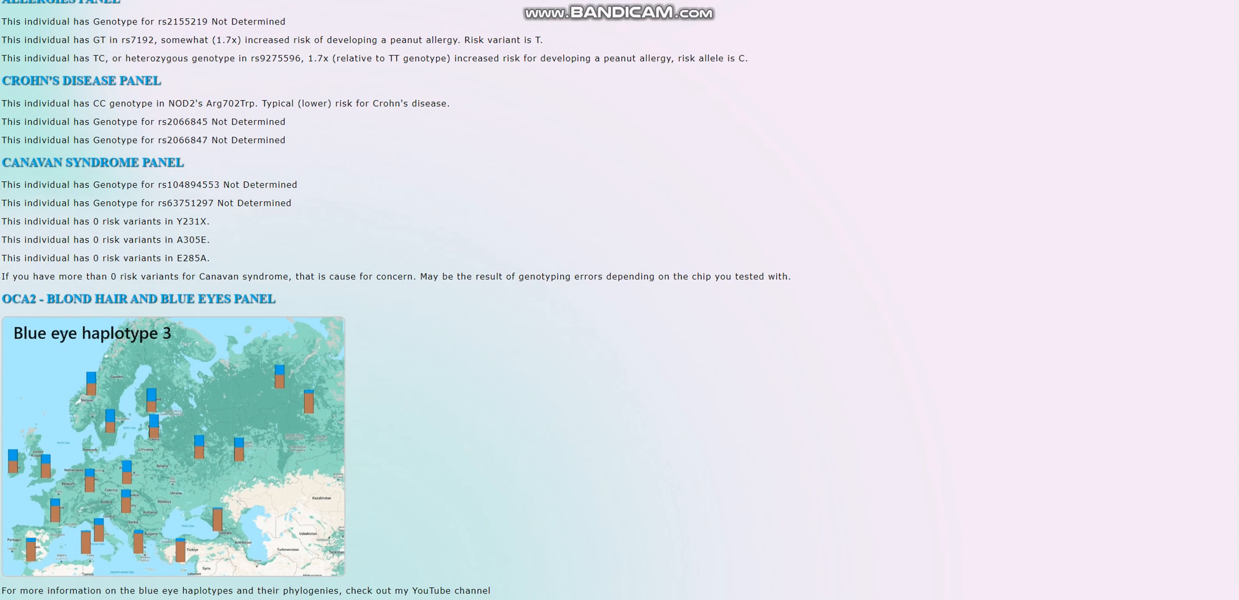
scroll(388, 291, "down", 2)
key("Home")
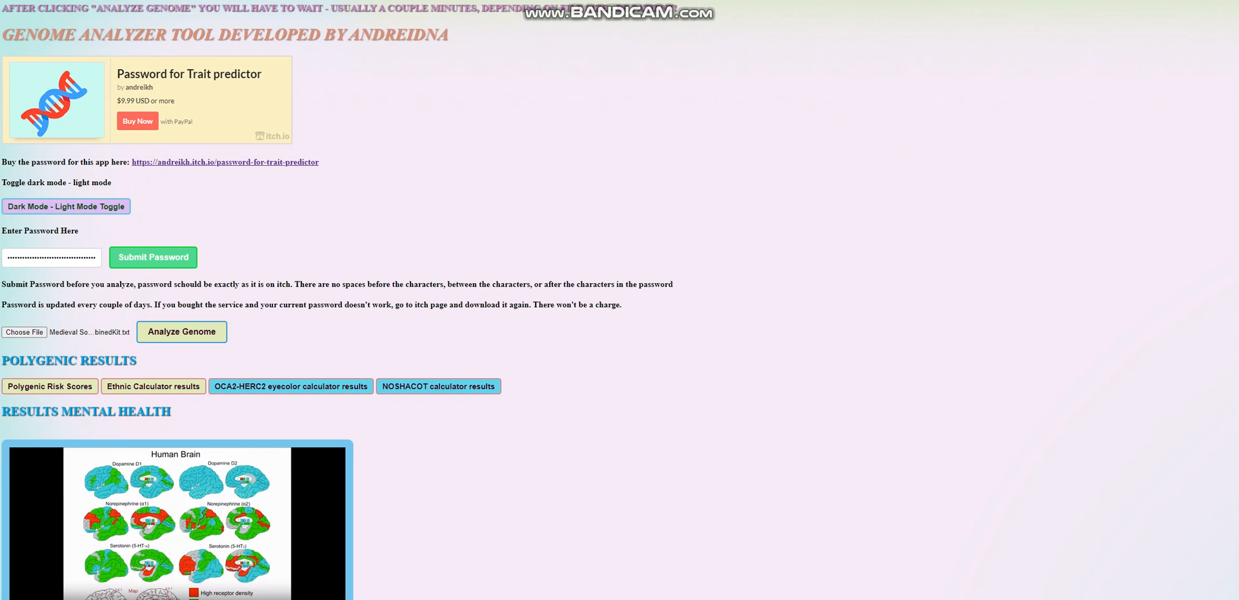
left_click(67, 206)
scroll(388, 291, "down", 5)
scroll(387, 290, "down", 5)
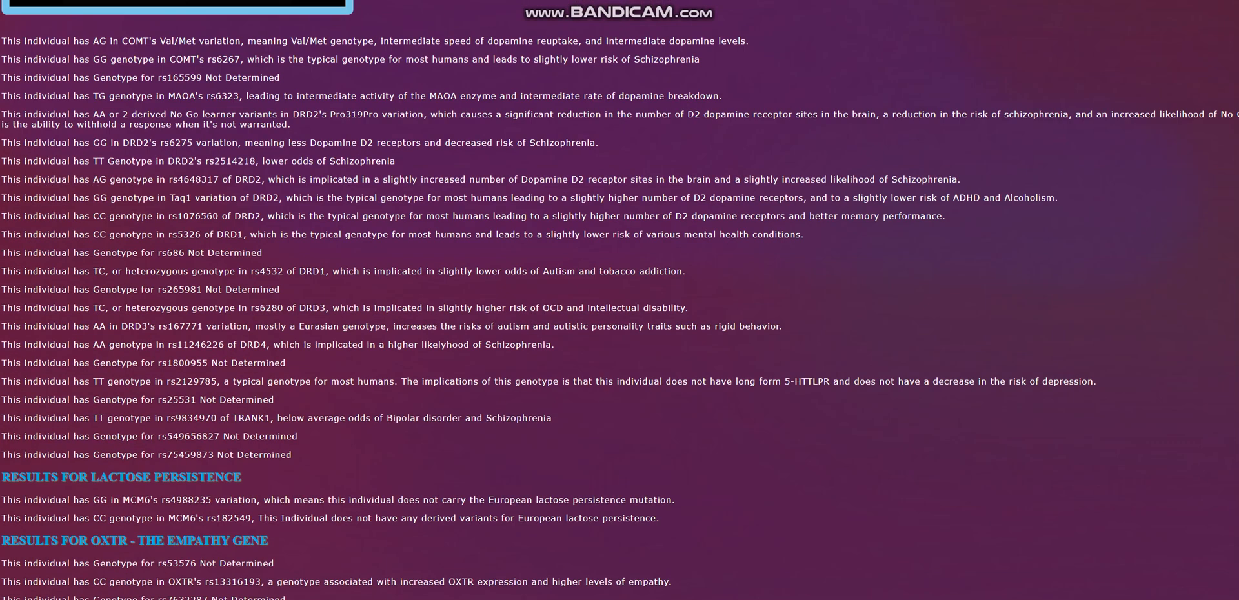
scroll(387, 291, "down", 5)
scroll(387, 291, "down", 2)
key("Home")
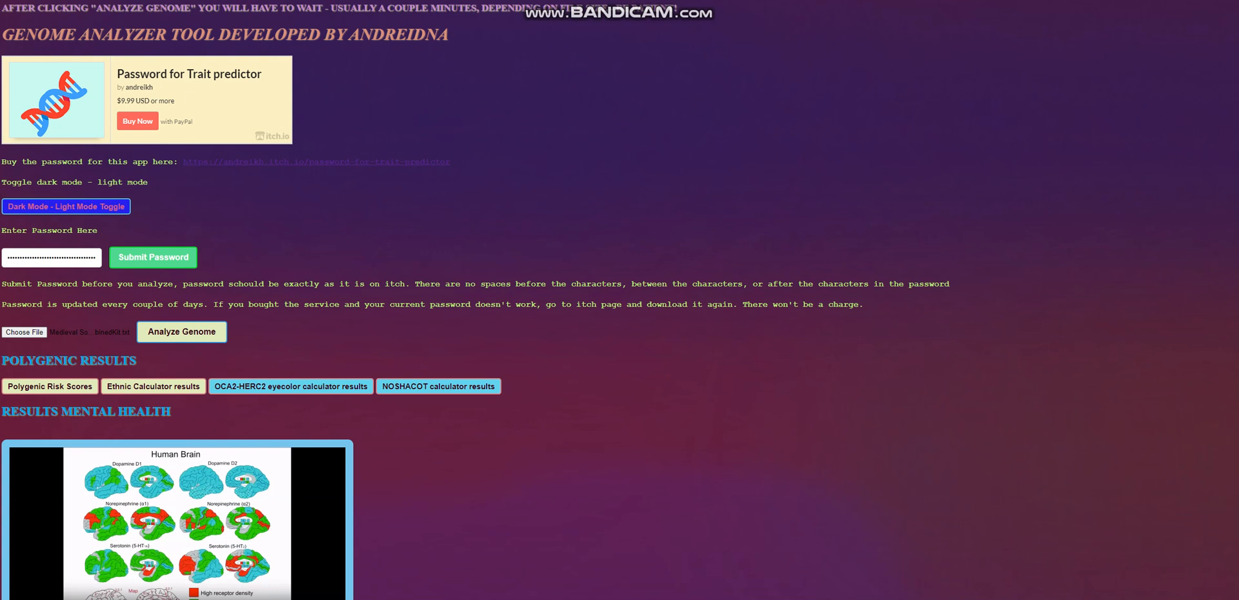
left_click(65, 207)
scroll(388, 291, "down", 5)
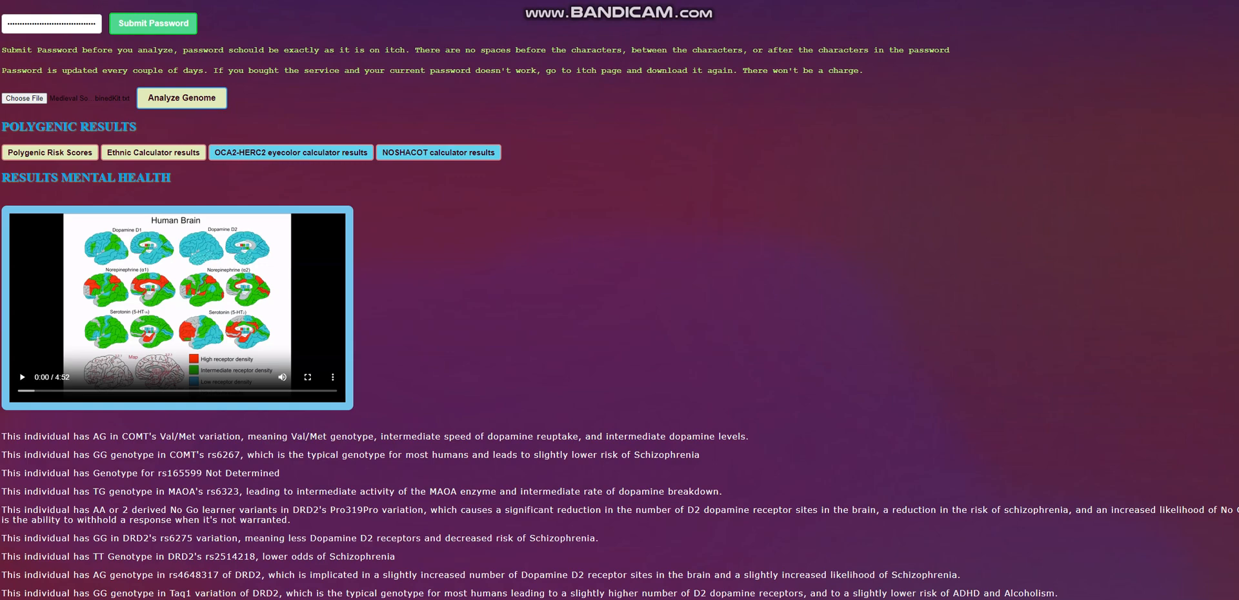
scroll(387, 291, "down", 3)
scroll(387, 291, "up", 3)
scroll(388, 291, "up", 5)
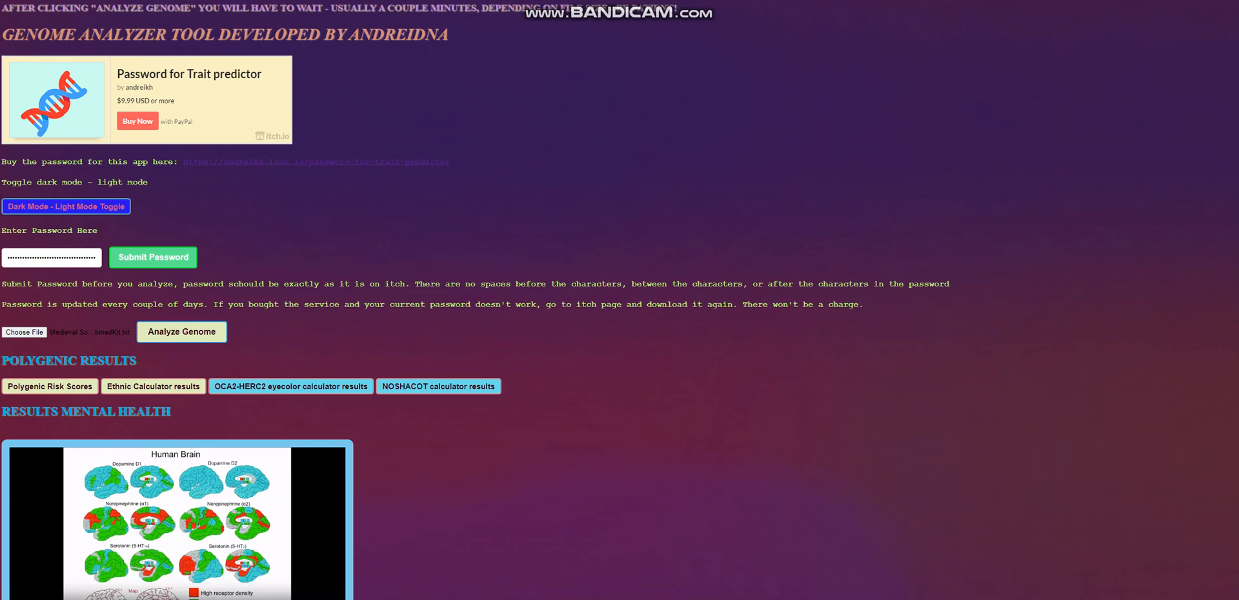
left_click(66, 206)
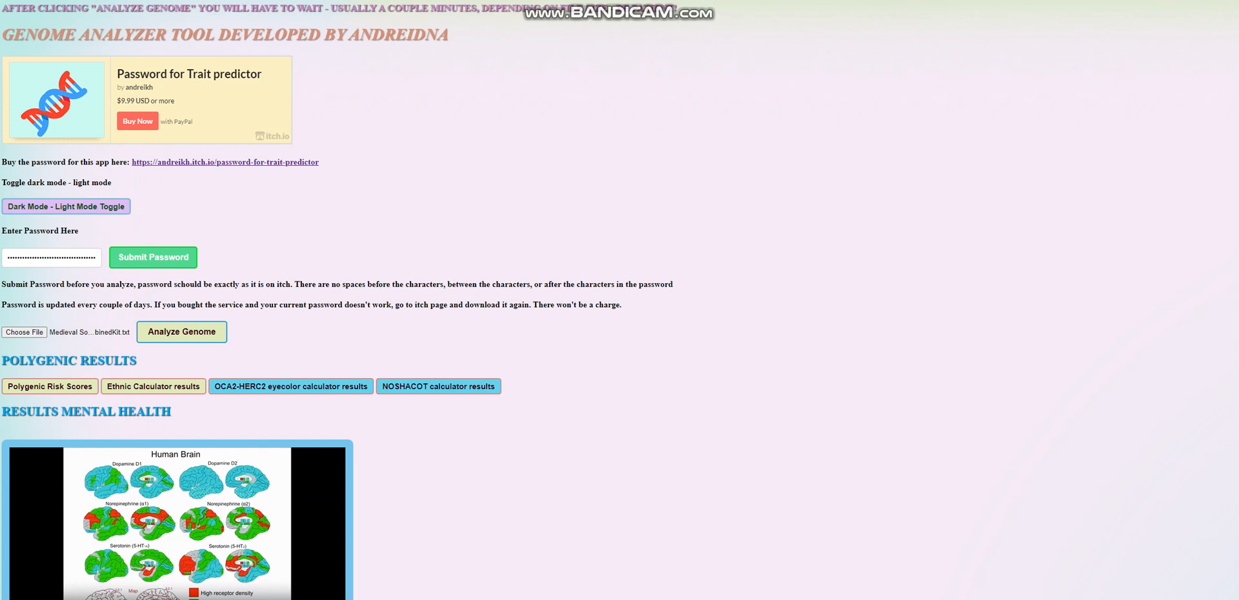